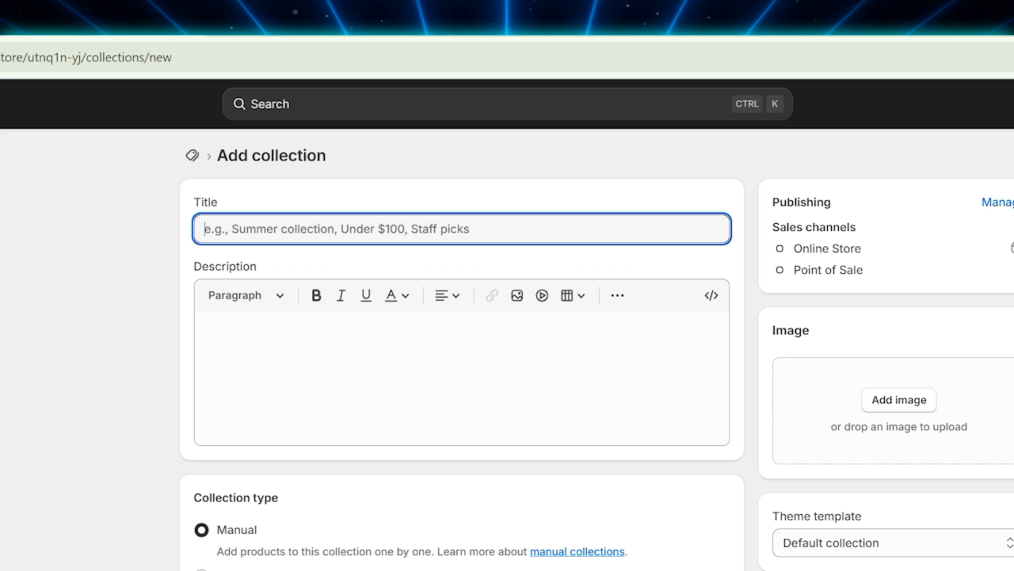
- Title the new collection "For Her" and paste the copied introductory text about elegance and empowerment as its description
text(F)
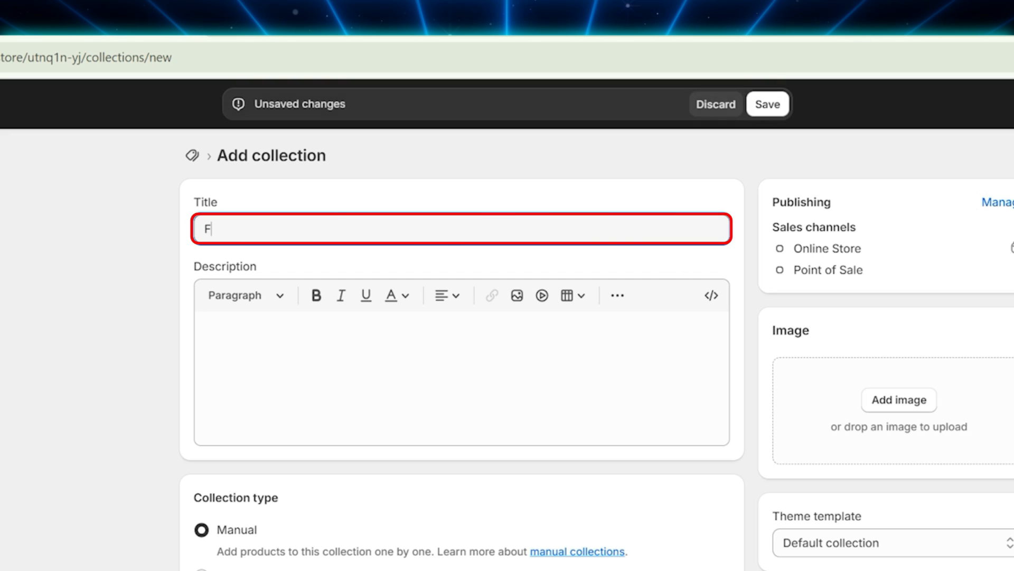
text(or Her)
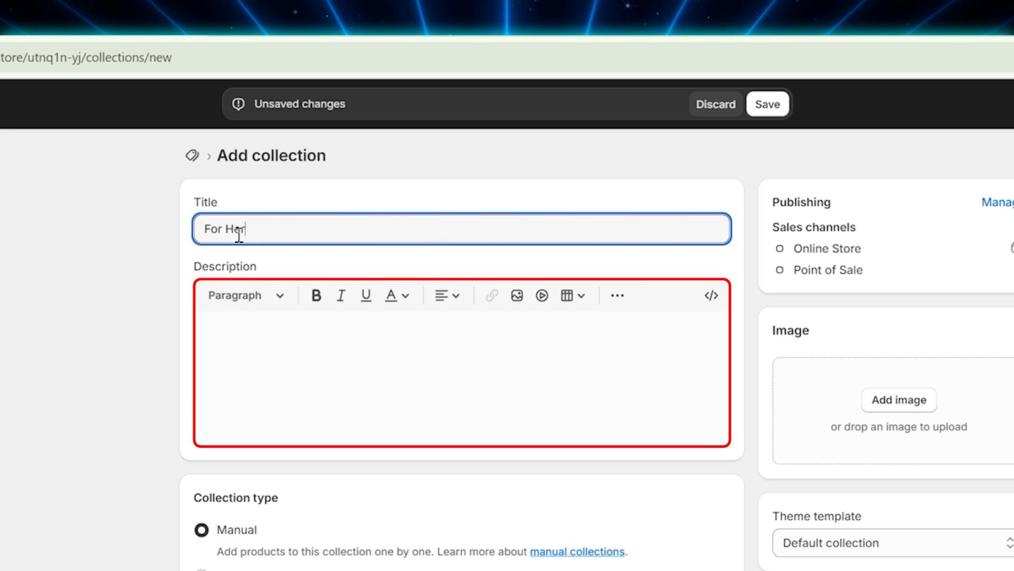
click(254, 297)
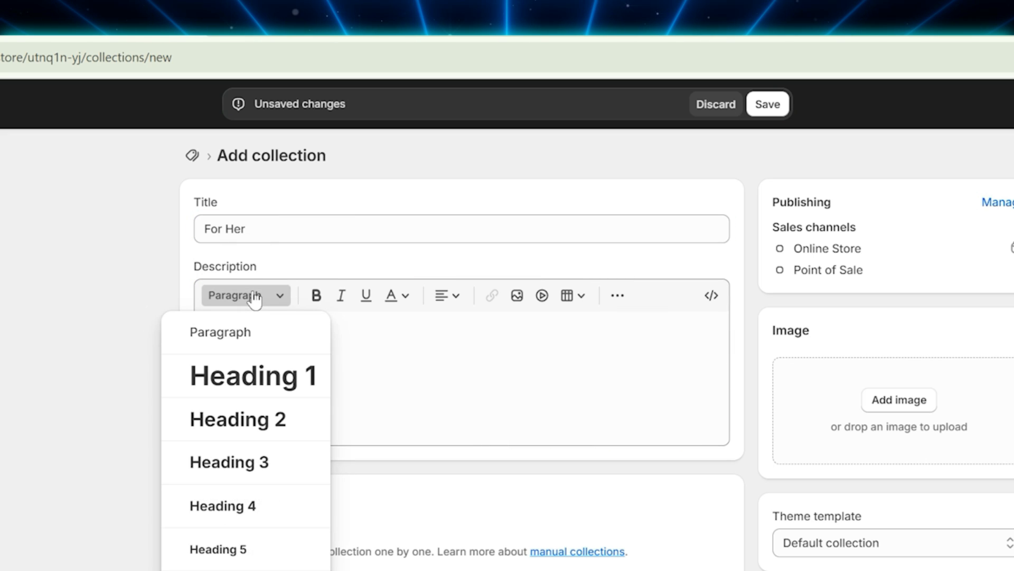
click(252, 297)
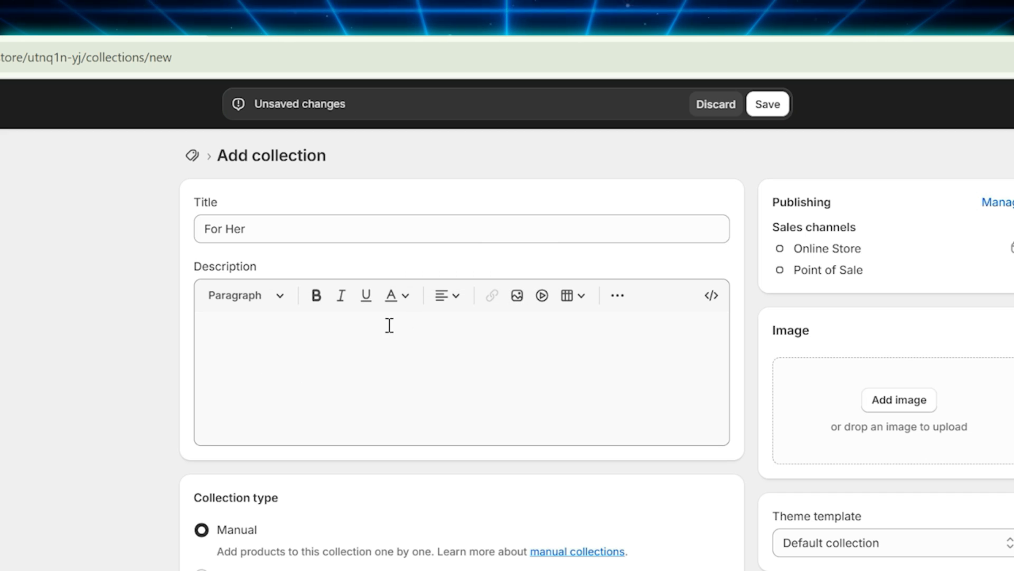
click(233, 333)
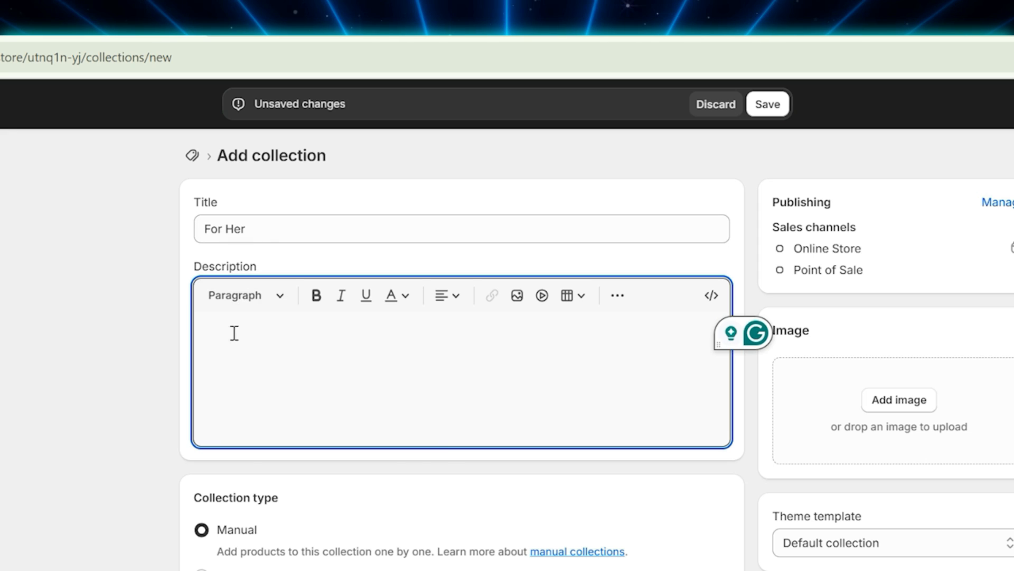
right_click(233, 333)
click(277, 505)
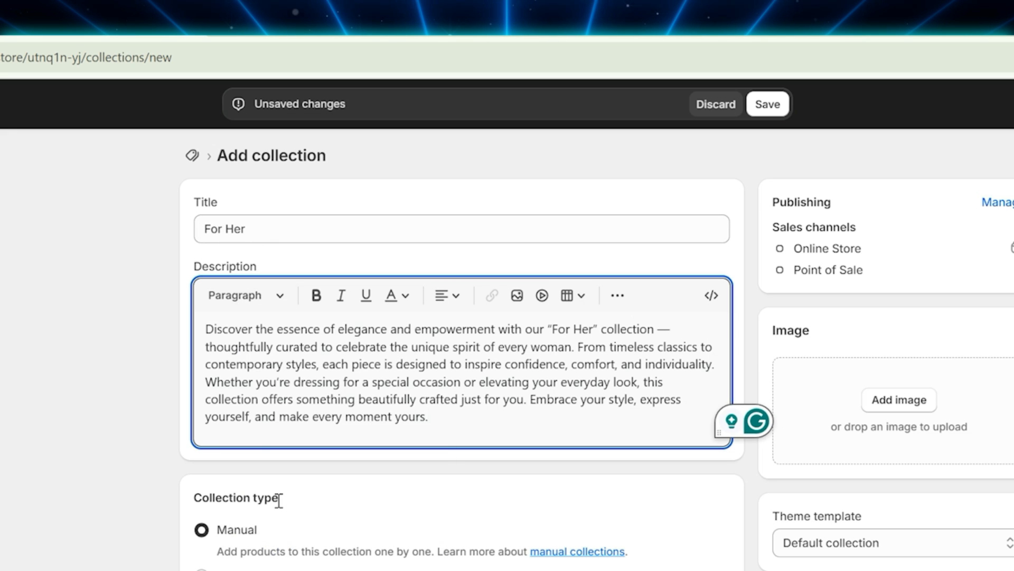
click(326, 380)
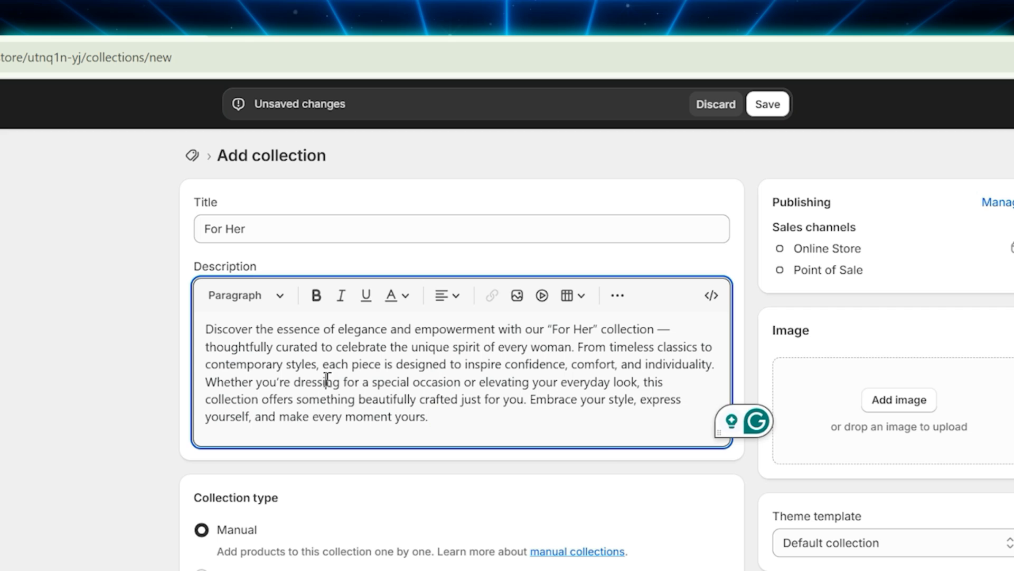
- Use the existing photo of the woman in a black top with one hand at her hair as the collection image, and save the collection
click(874, 398)
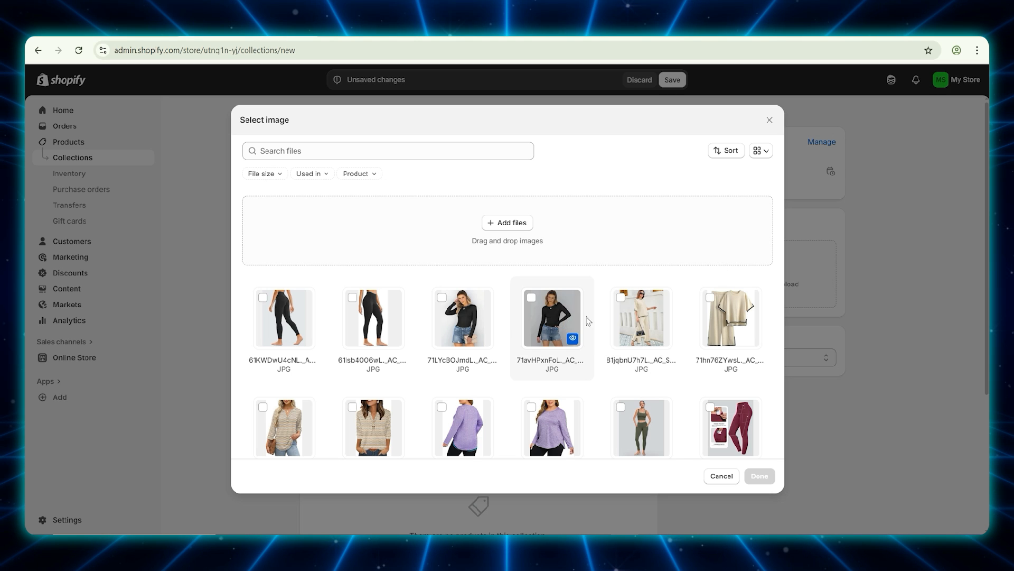
click(442, 298)
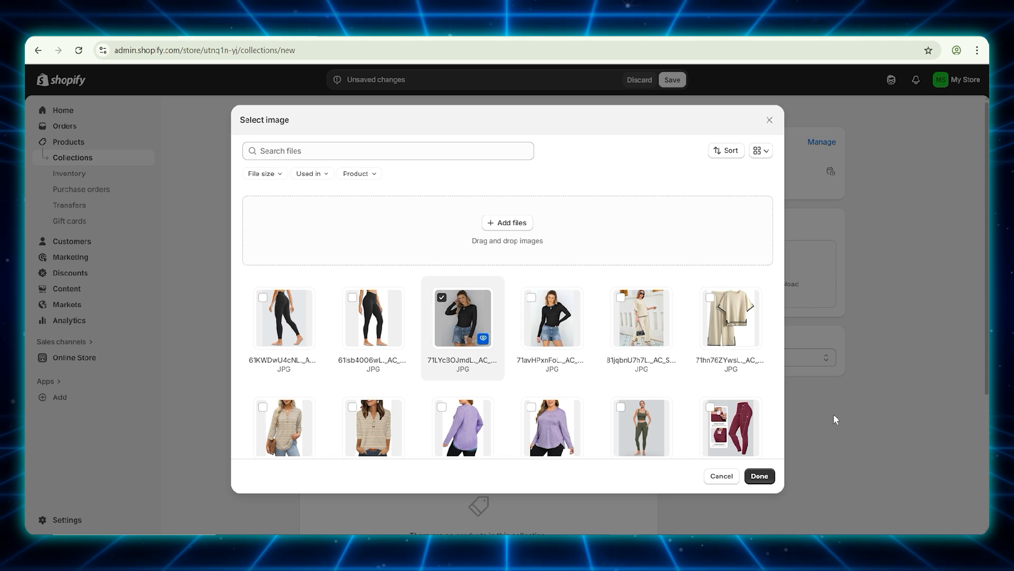
click(760, 476)
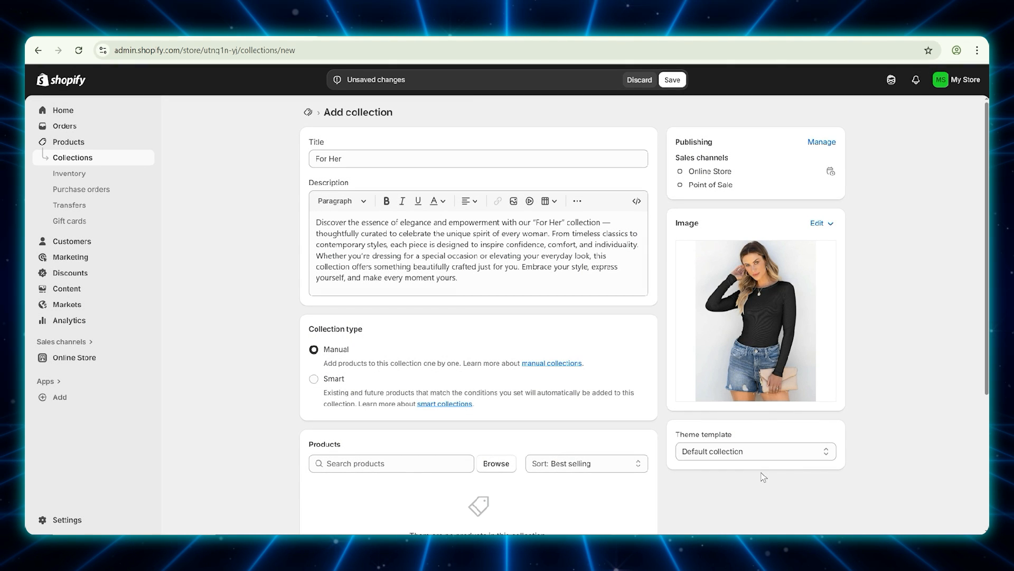
scroll(604, 283, down, 2)
scroll(604, 290, up, 1)
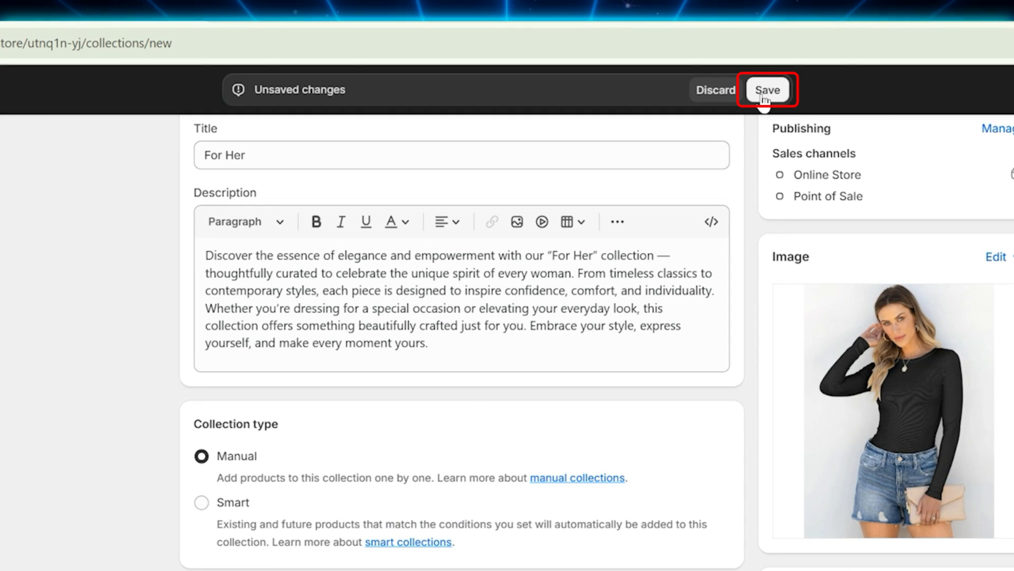
click(763, 97)
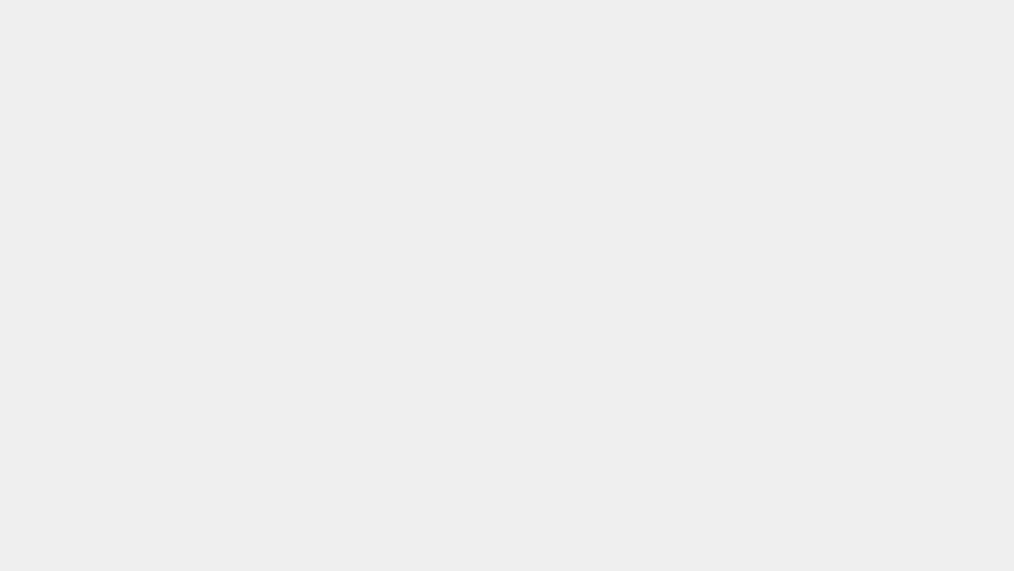
- Add the ANRABESS Women Long Sleeve Shirts and the CHRLEISURE Leggings with Pockets to the collection's products
scroll(369, 342, down, 2)
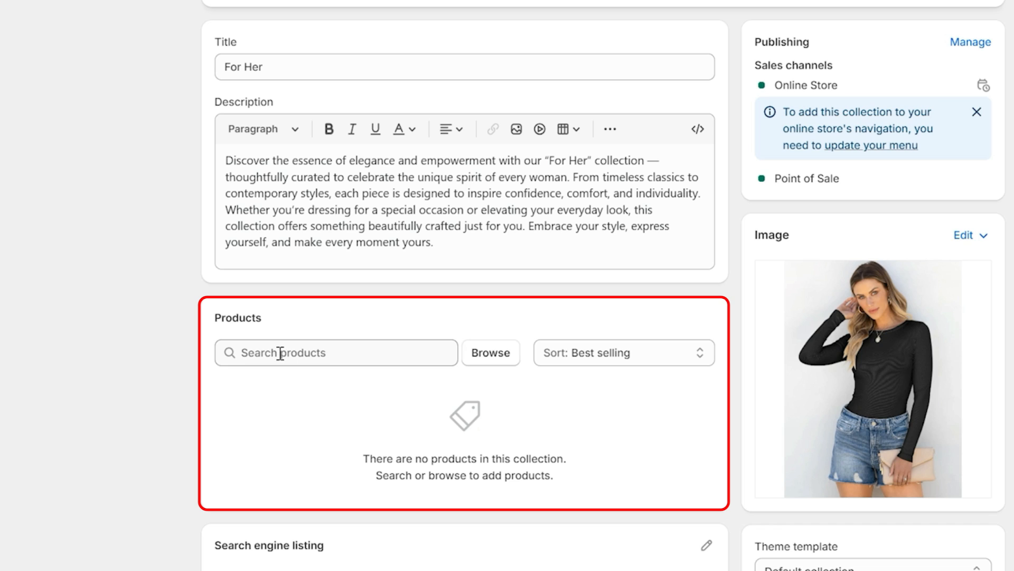
click(280, 354)
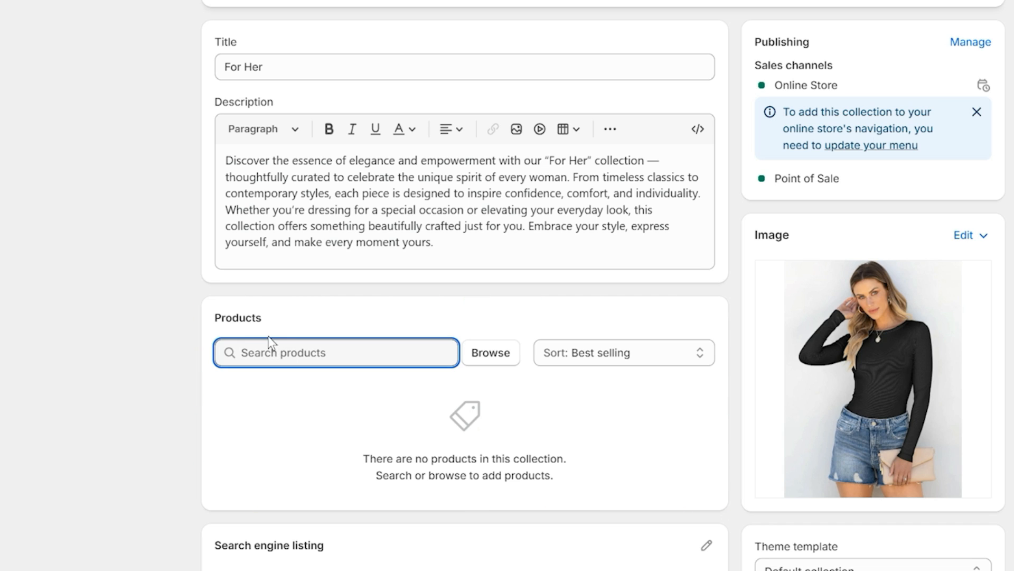
double_click(248, 316)
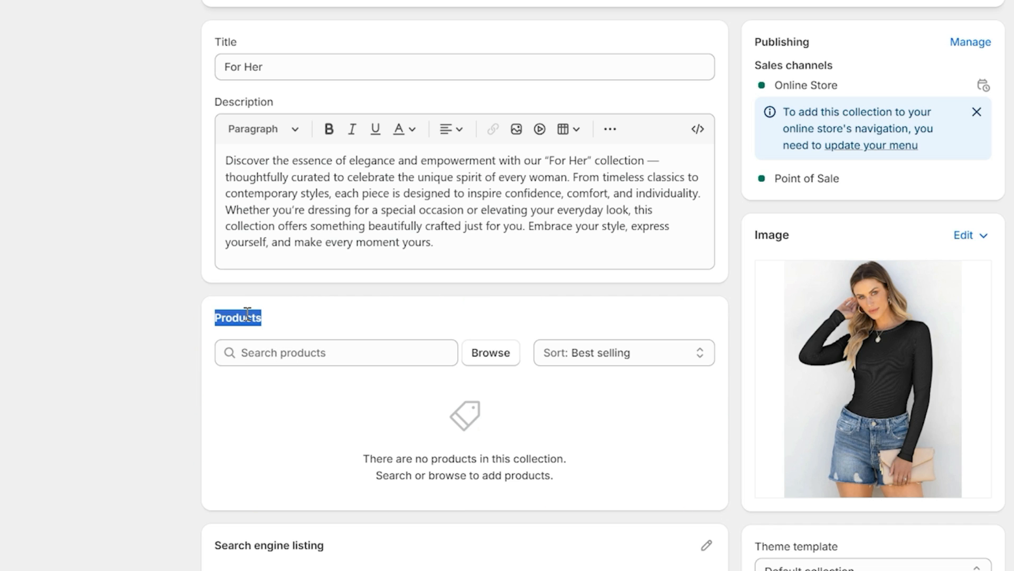
click(275, 364)
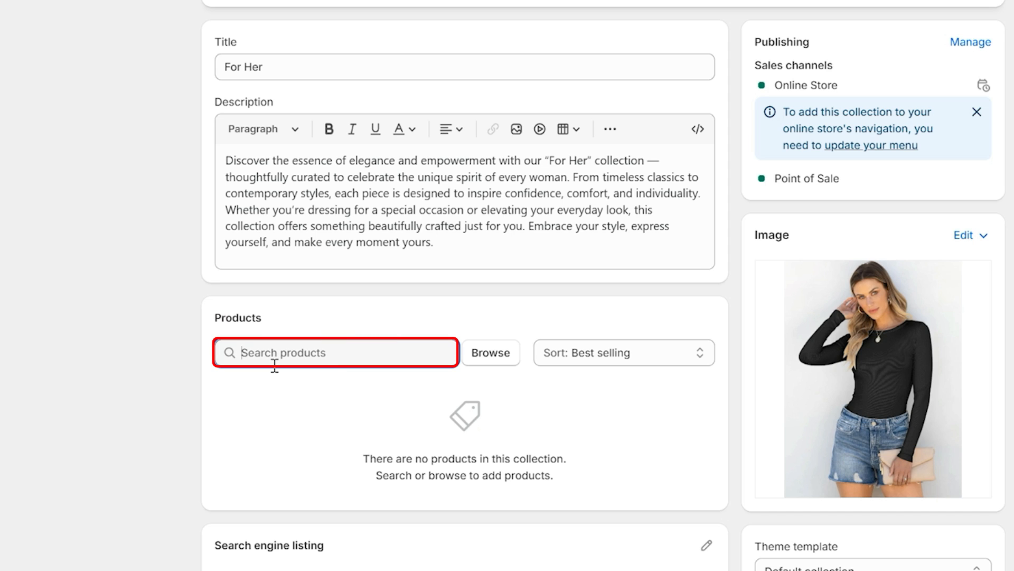
click(499, 362)
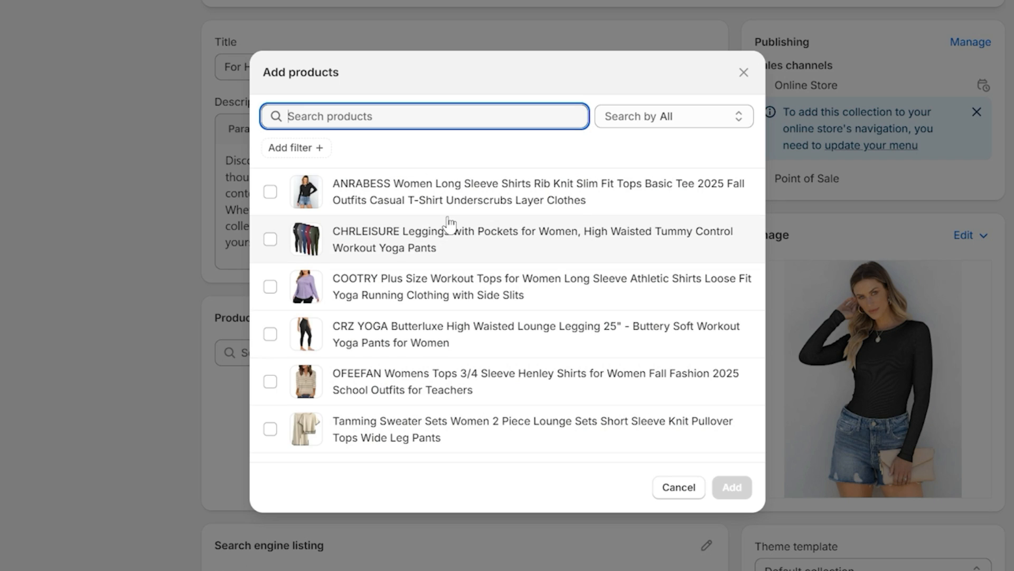
click(271, 191)
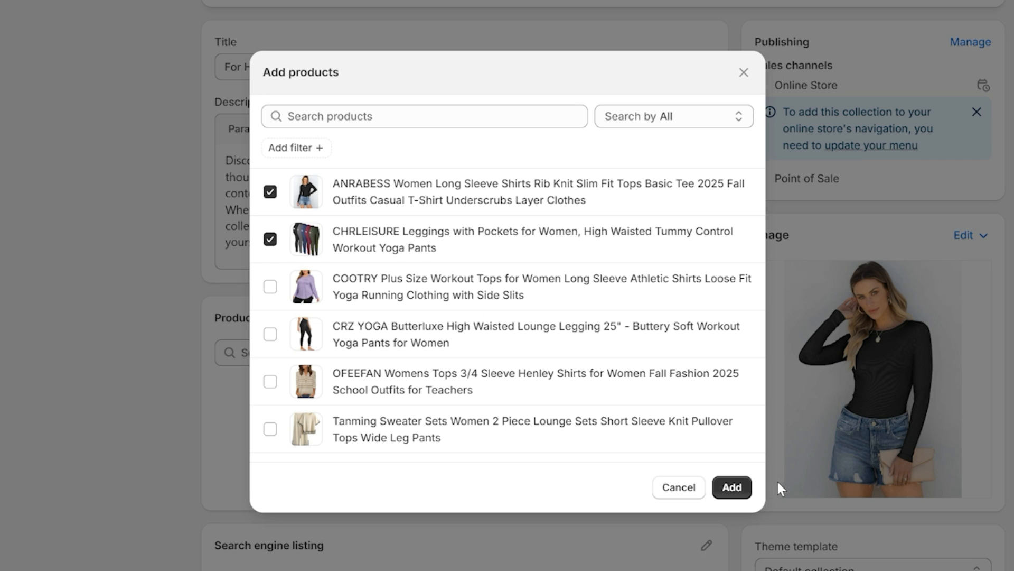
click(731, 486)
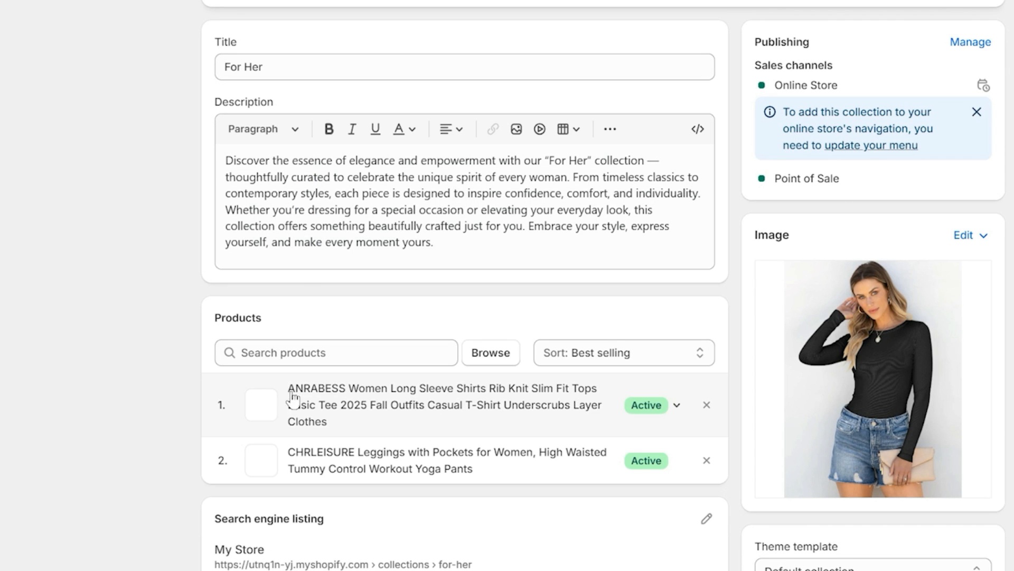
- Set the collection's product sorting to Manually and move the ANRABESS shirt below the CHRLEISURE leggings
click(591, 362)
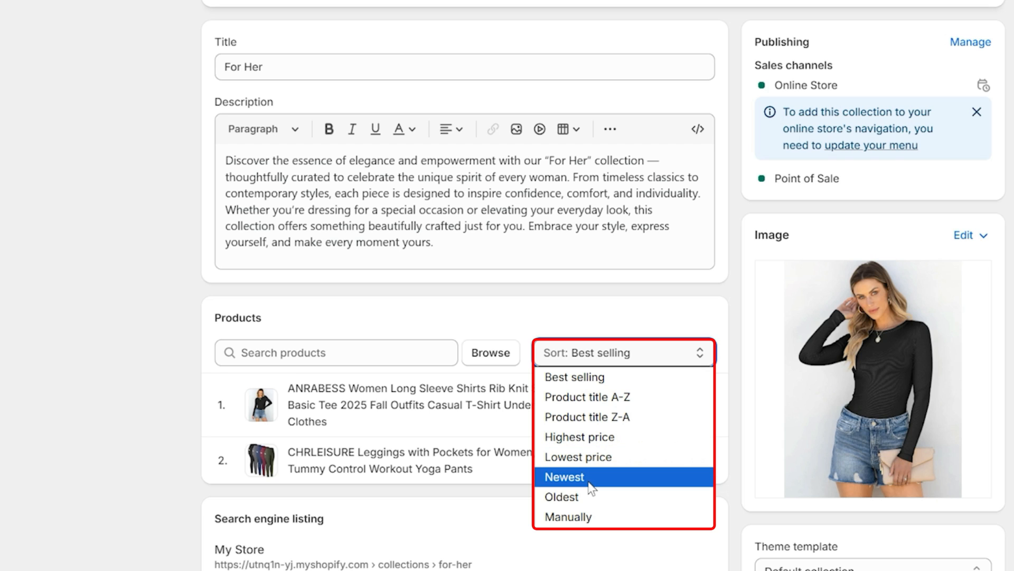
click(594, 518)
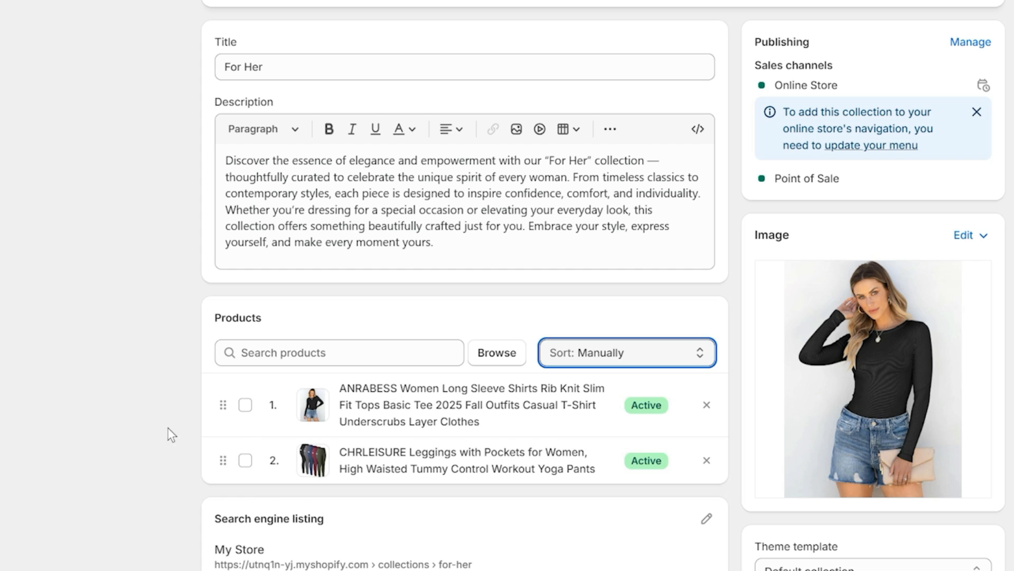
drag(228, 411, 226, 450)
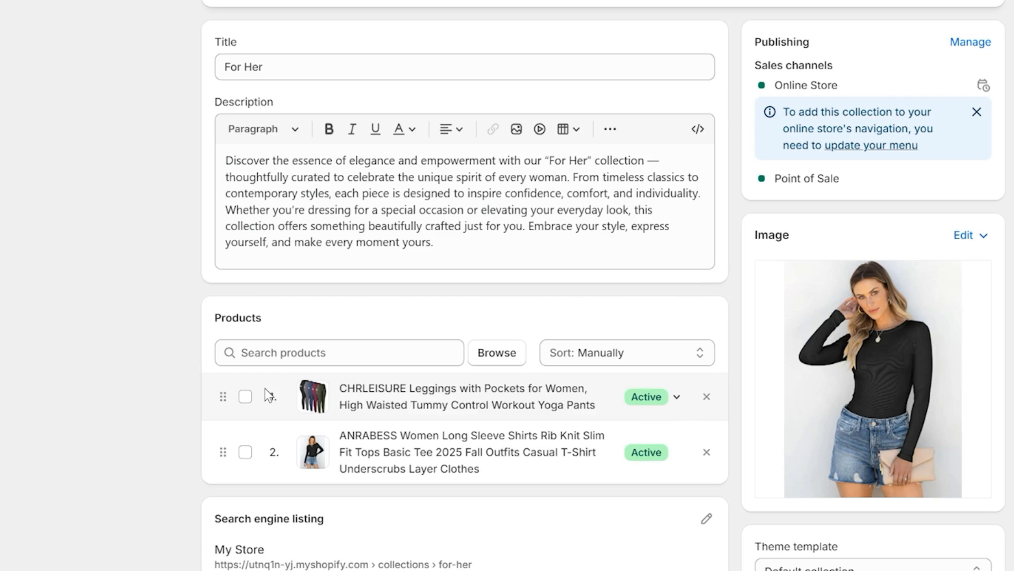
- View the For Her collection page in the online store, check its products, and close the preview
scroll(424, 330, down, 3)
scroll(426, 335, up, 3)
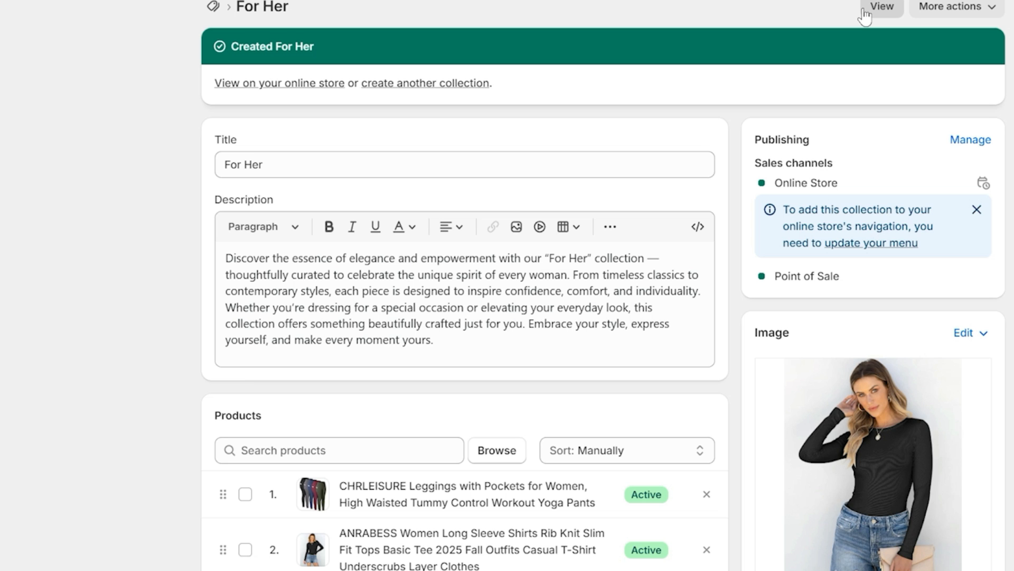
click(865, 15)
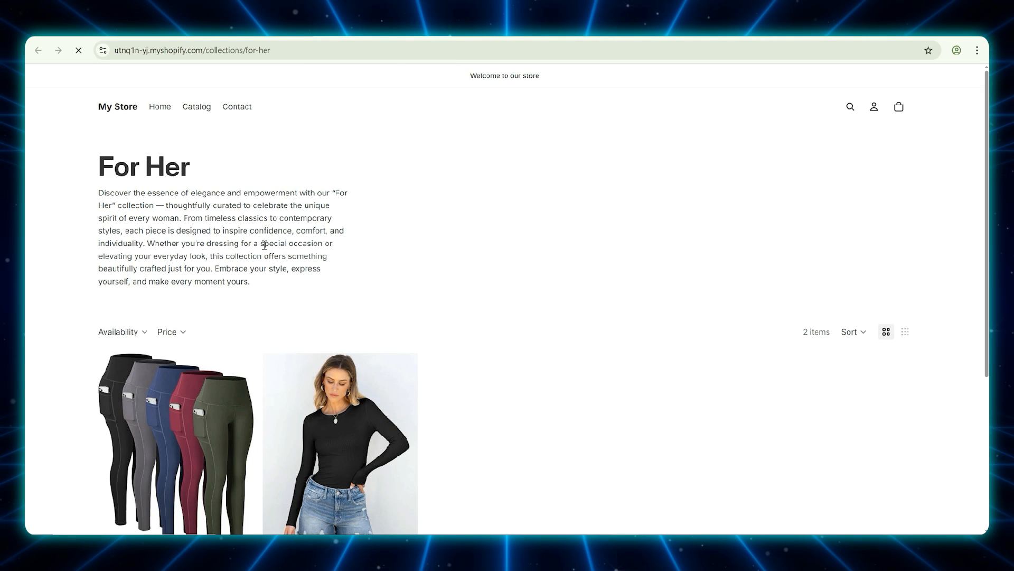
scroll(265, 246, down, 3)
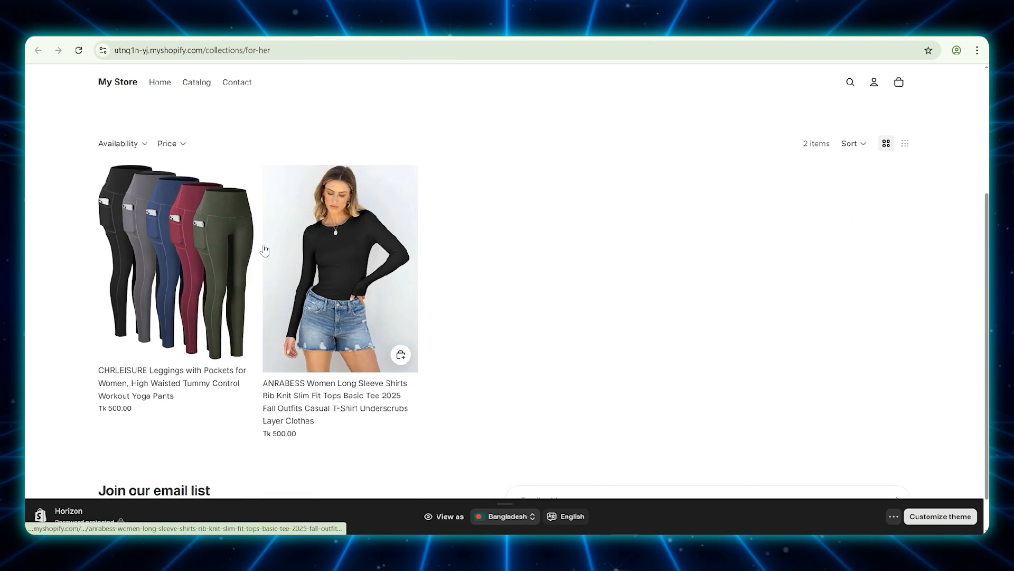
key(ctrl+w)
- Assign the COOTRY Plus Size Workout Tops product to the For Her collection from its product page and save it
click(99, 147)
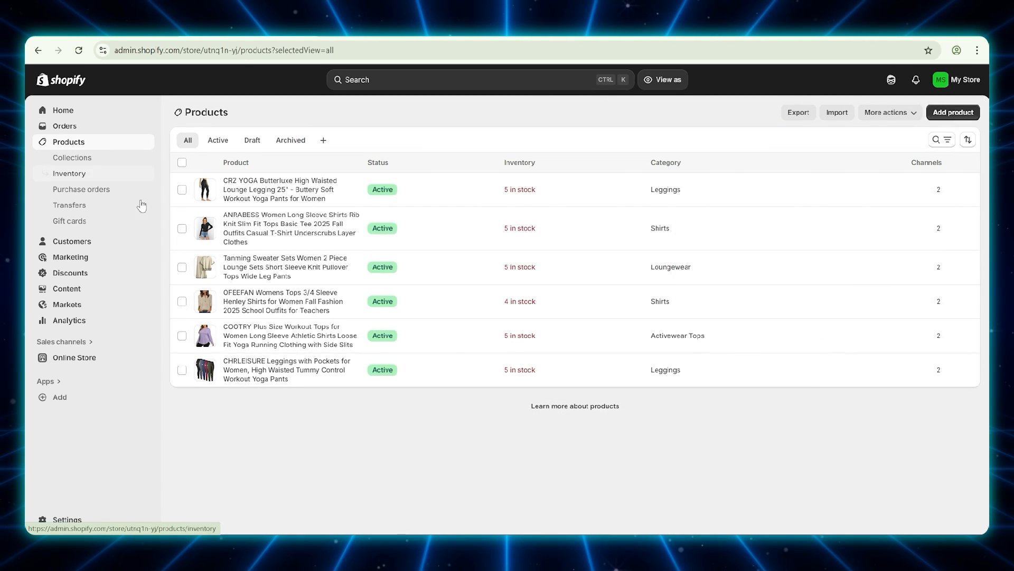
click(250, 335)
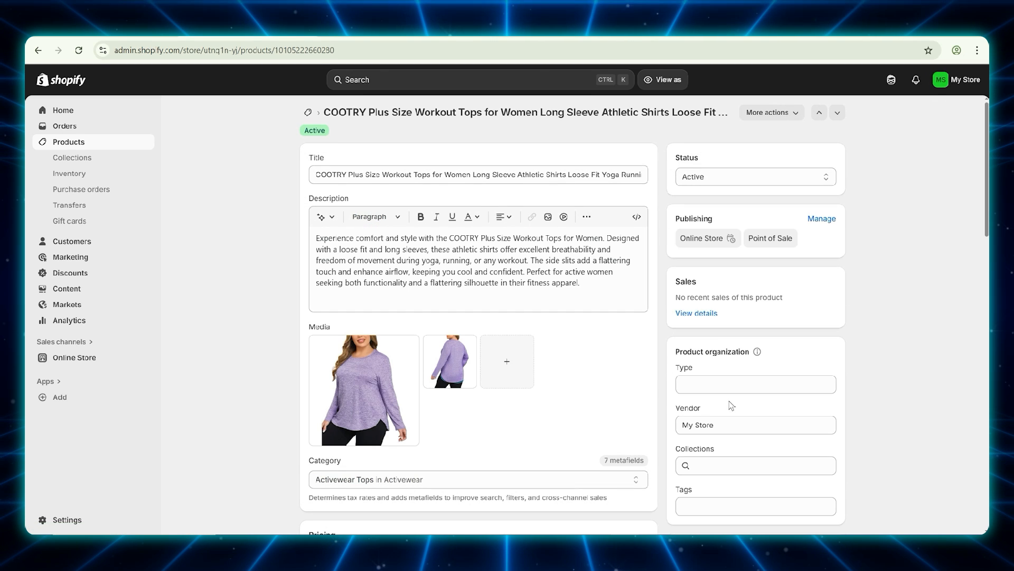
scroll(730, 401, down, 1)
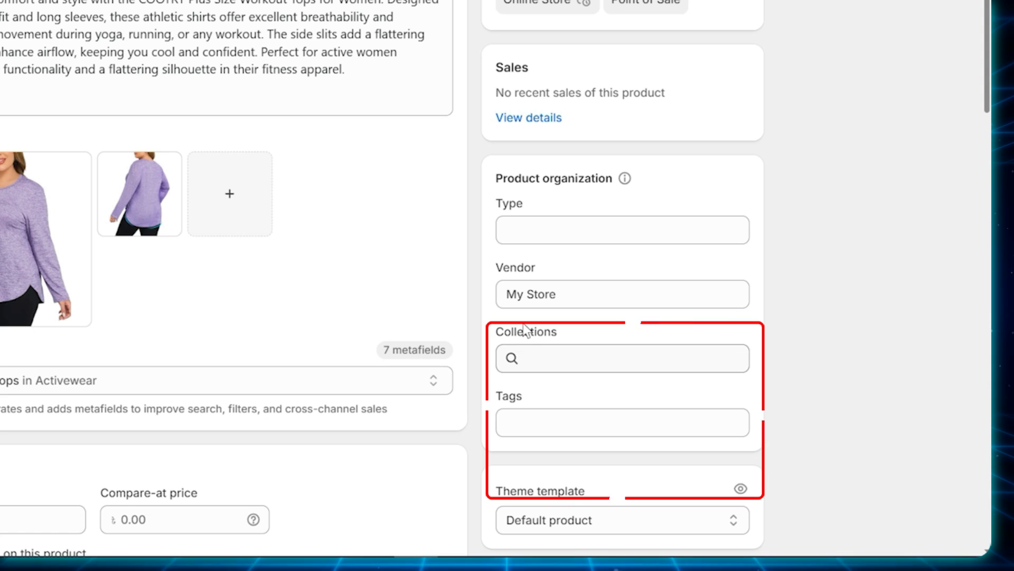
click(697, 409)
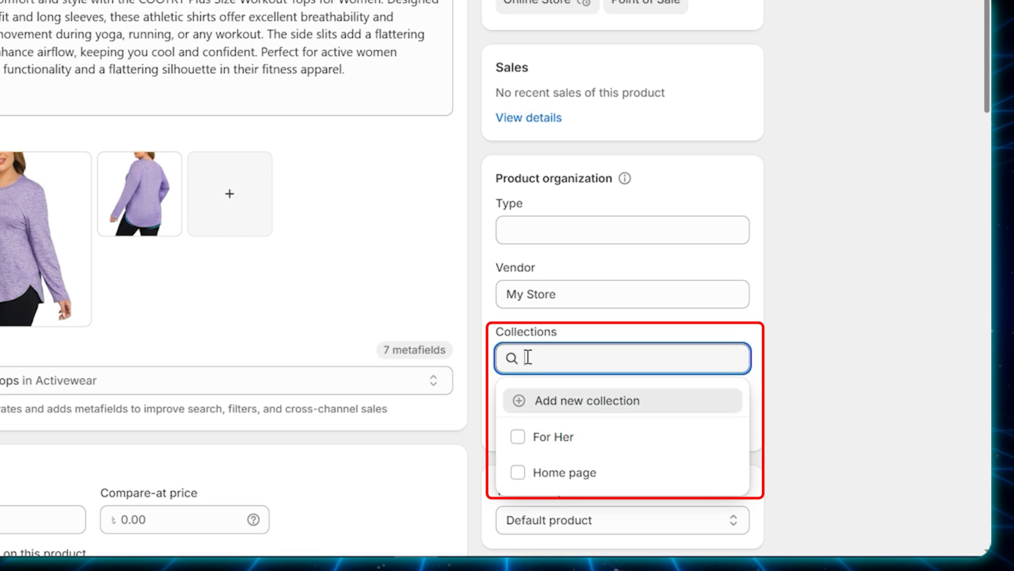
click(539, 438)
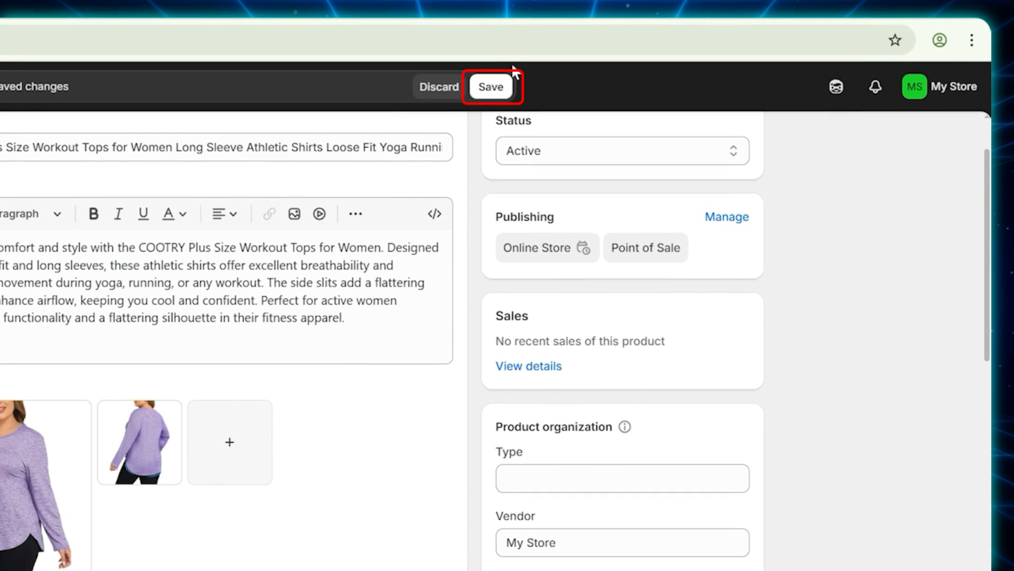
click(494, 90)
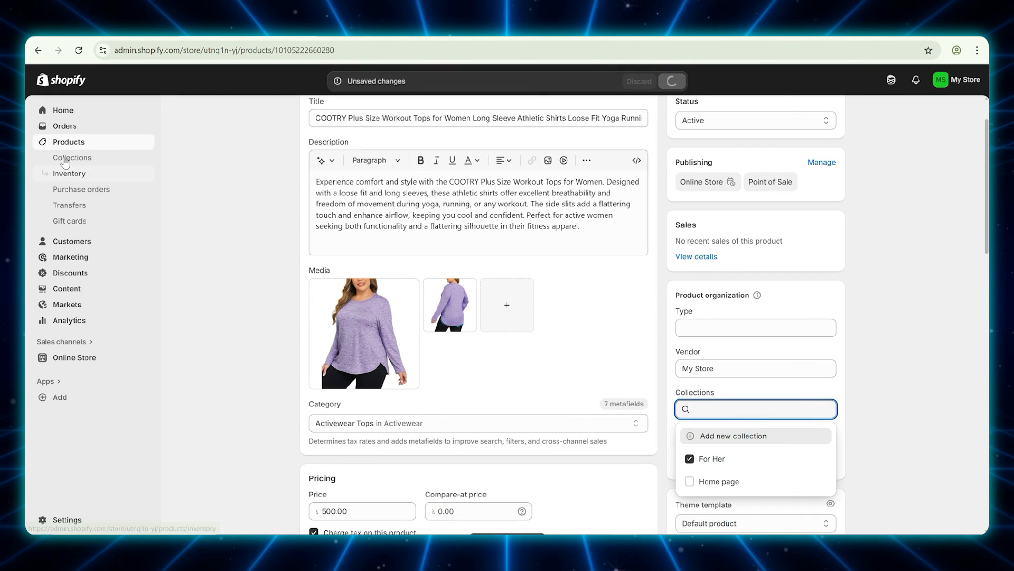
- Open the For Her collection from the store's collections list and go to its products
click(65, 159)
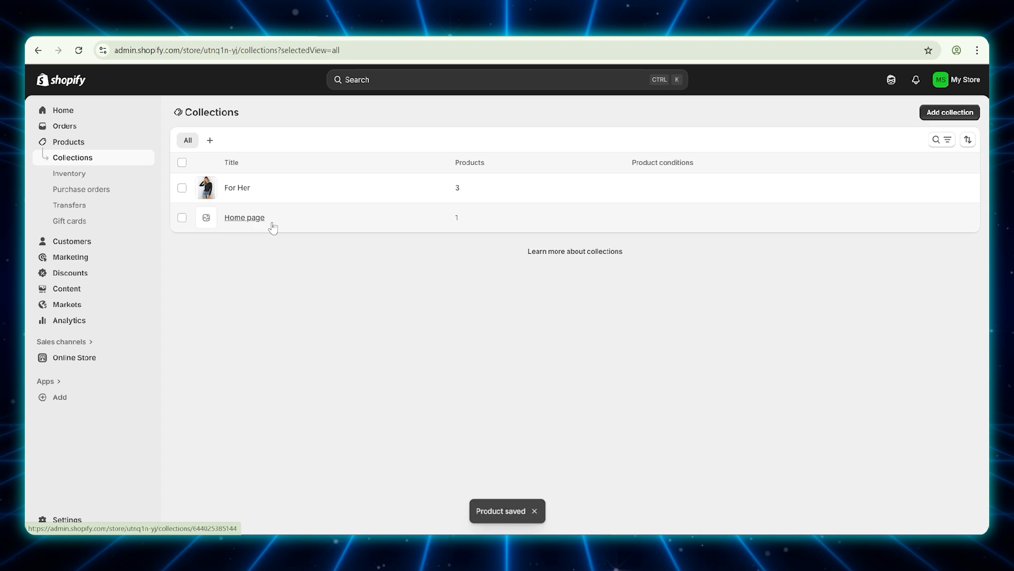
click(255, 189)
scroll(285, 285, down, 2)
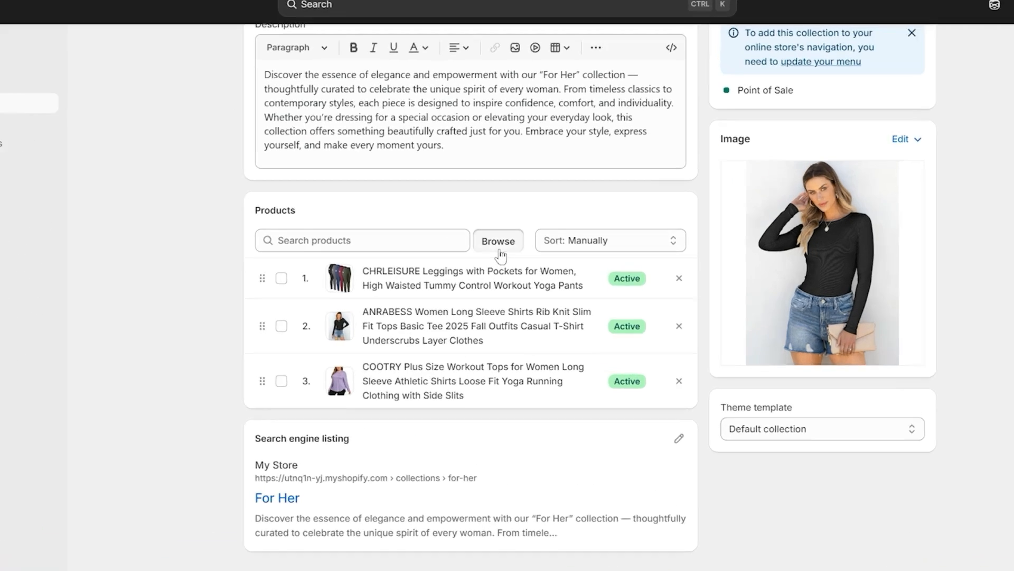
- Examine the filter options for browsing the collection's products, including Vendors, and close the selection without changes
click(496, 265)
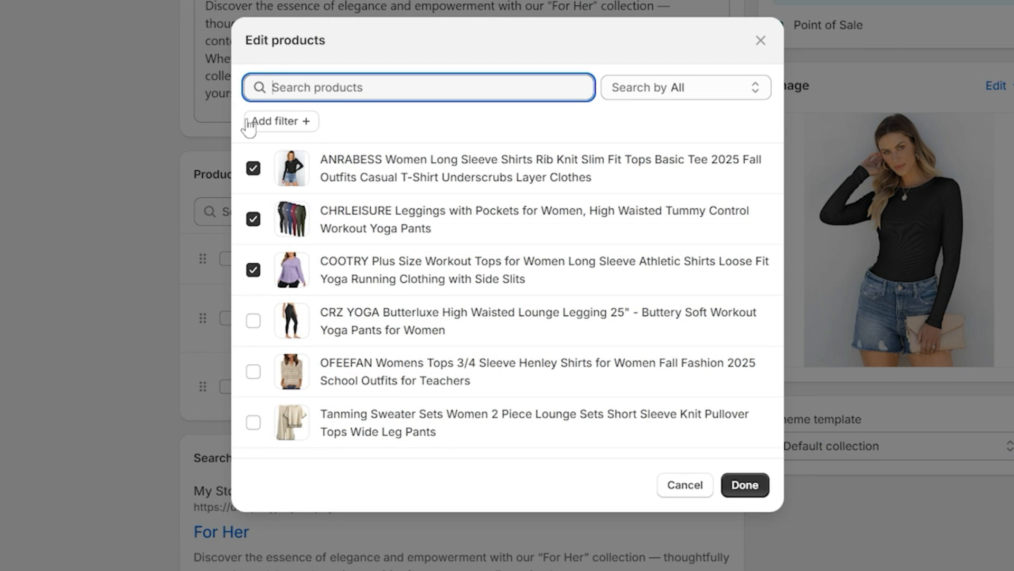
click(264, 122)
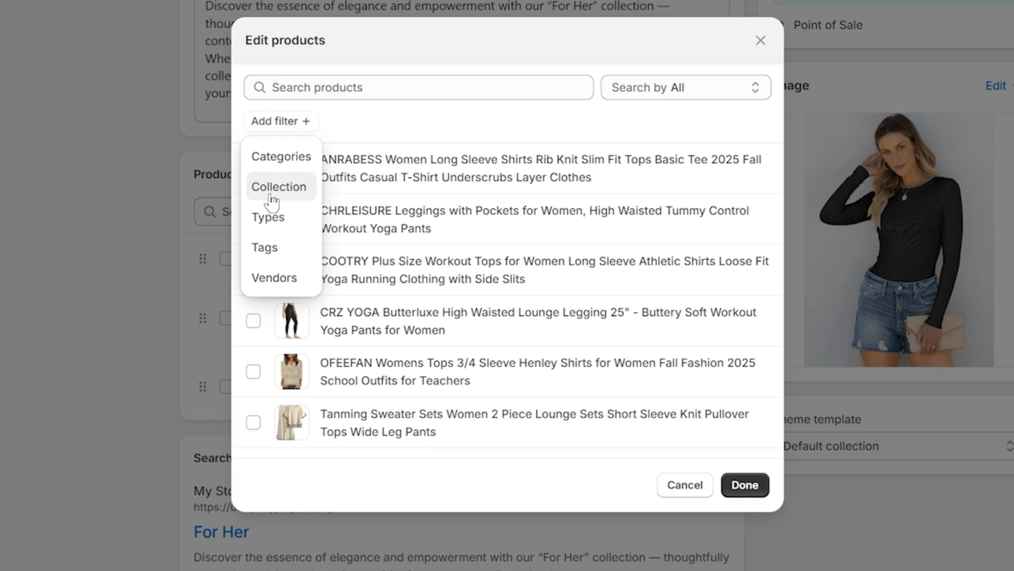
click(282, 280)
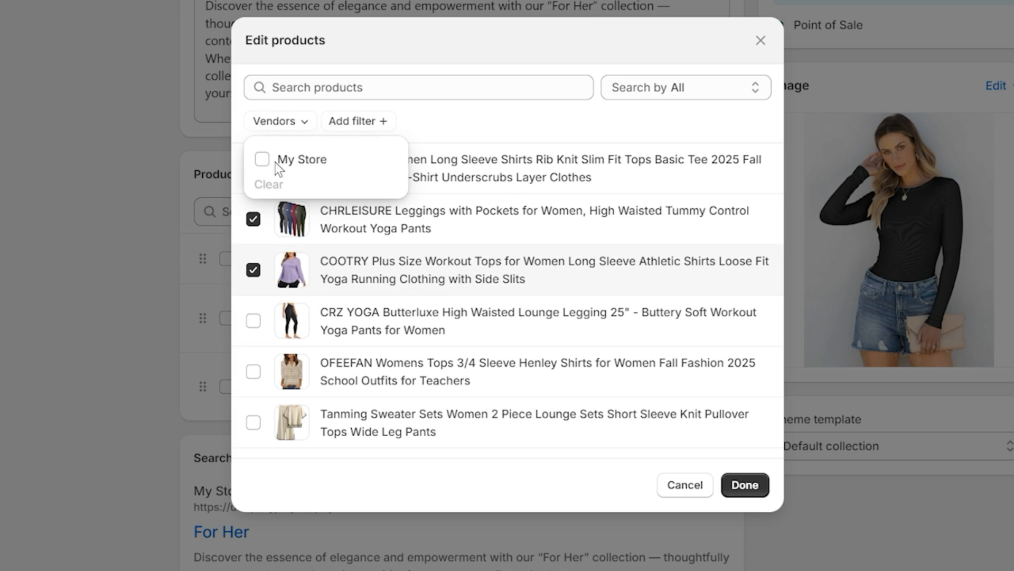
click(671, 491)
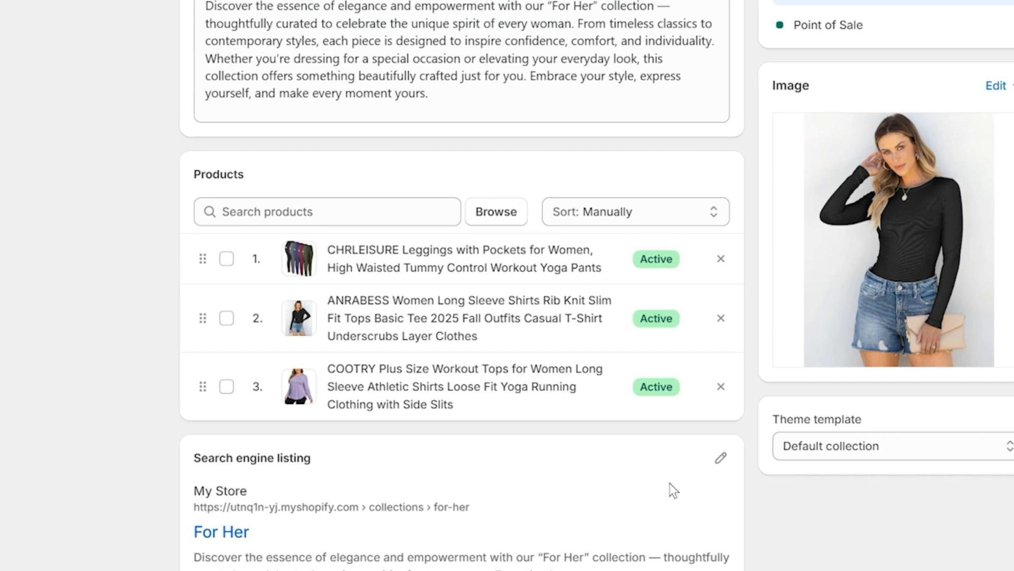
scroll(391, 335, down, 1)
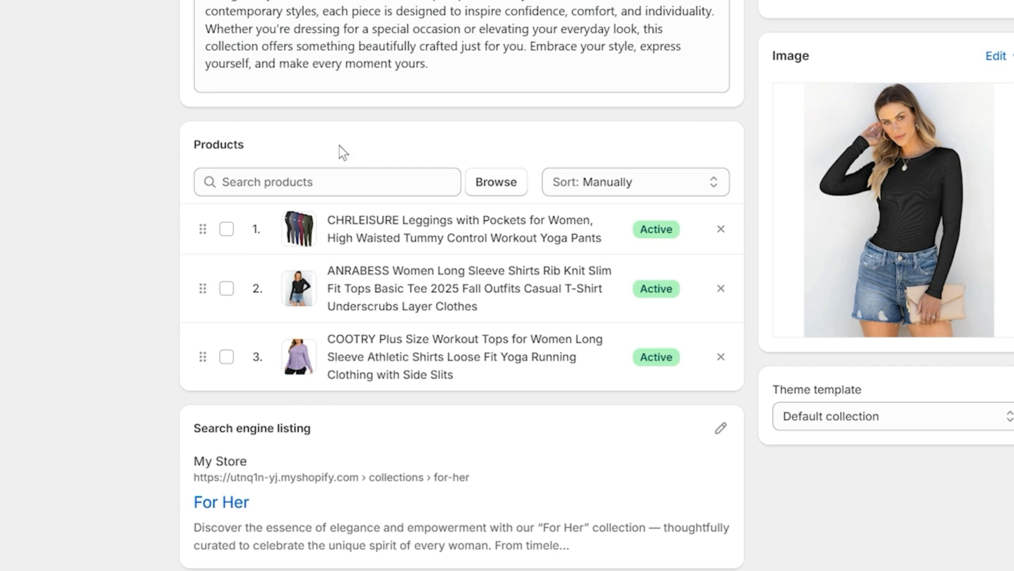
- Add the CRZ YOGA Lounge Legging, OFEEFAN Henley shirt and Tanming Sweater Set to the For Her collection
click(495, 182)
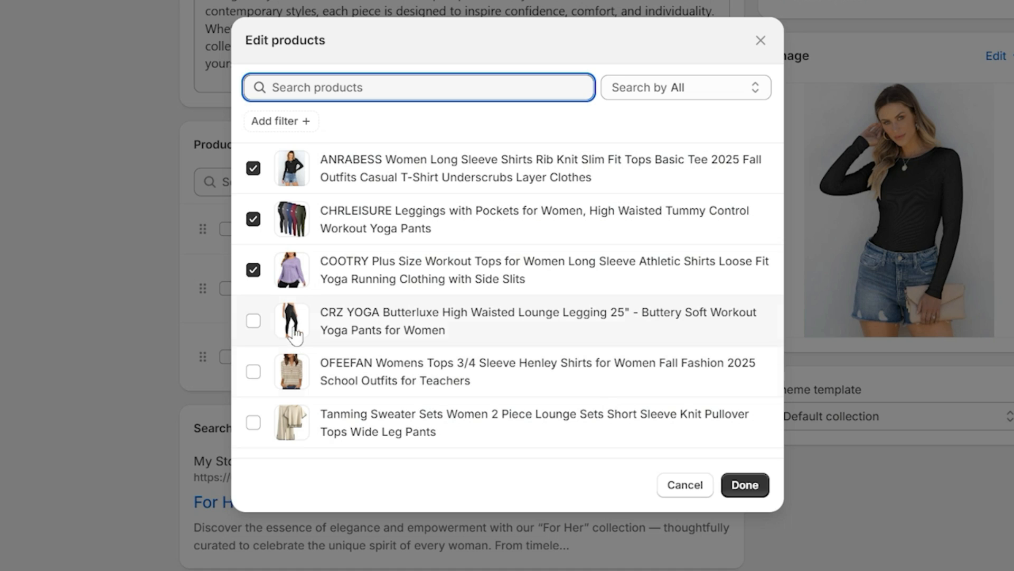
click(253, 320)
click(256, 374)
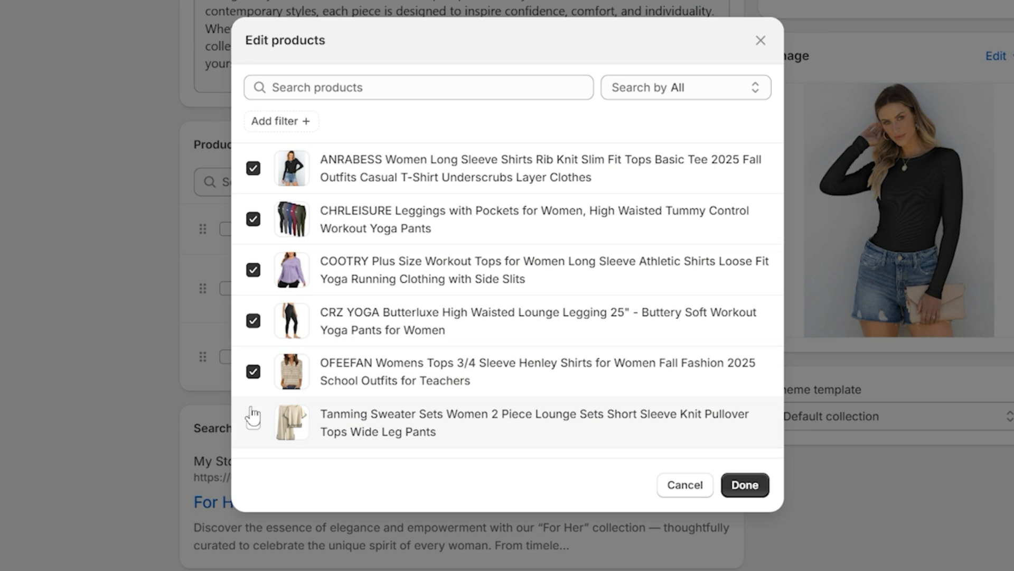
click(254, 422)
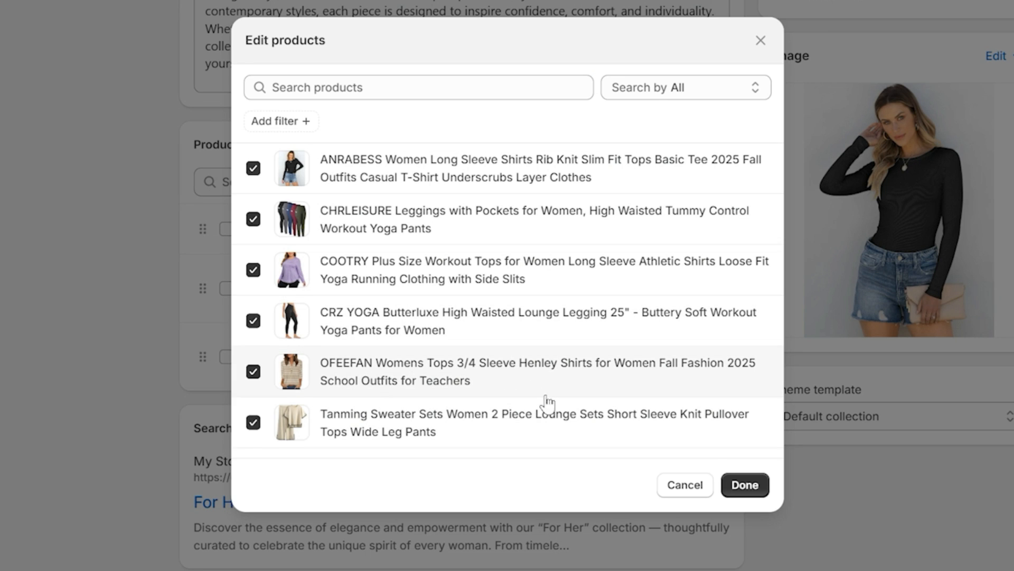
click(740, 482)
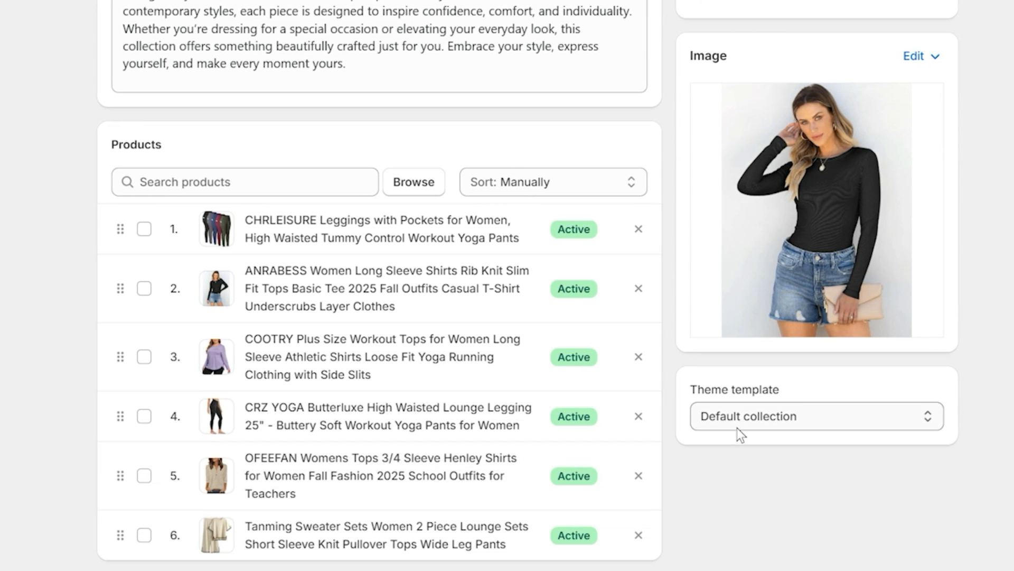
- Check which theme templates are available for the For Her collection
click(819, 427)
click(738, 439)
click(744, 426)
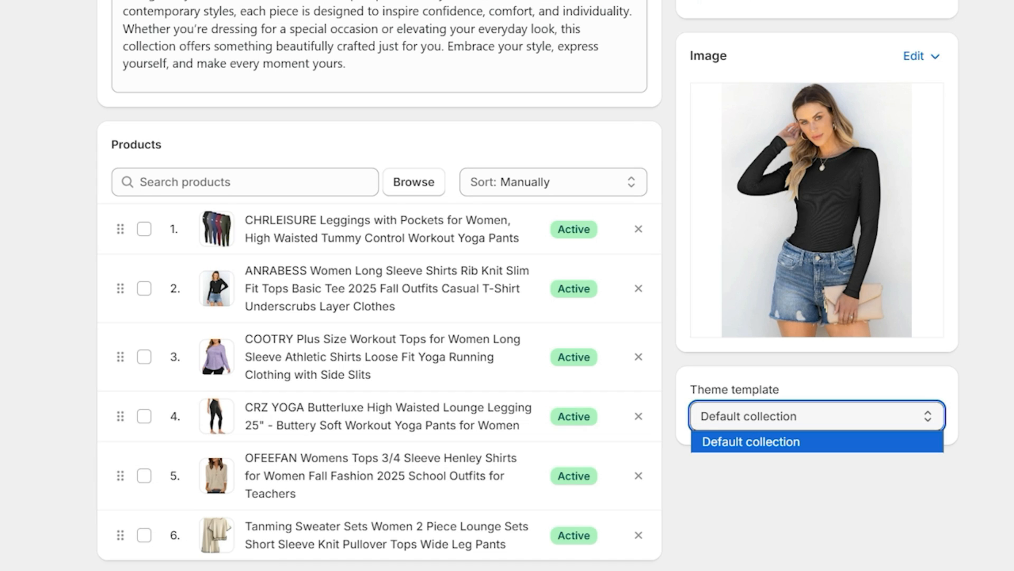
key(Escape)
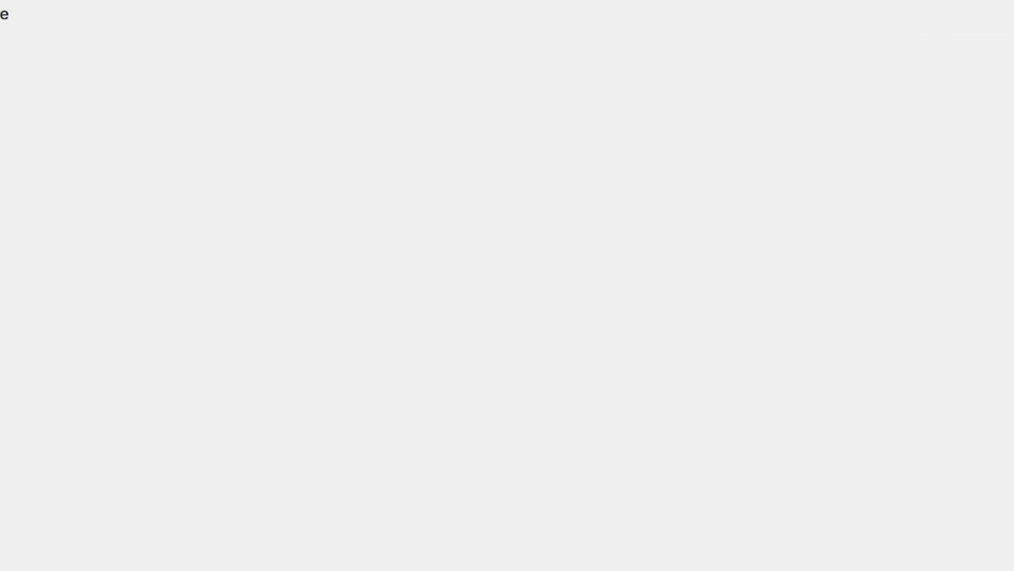
- Open the Horizon theme for customization and load the Default collection template
scroll(718, 459, down, 2)
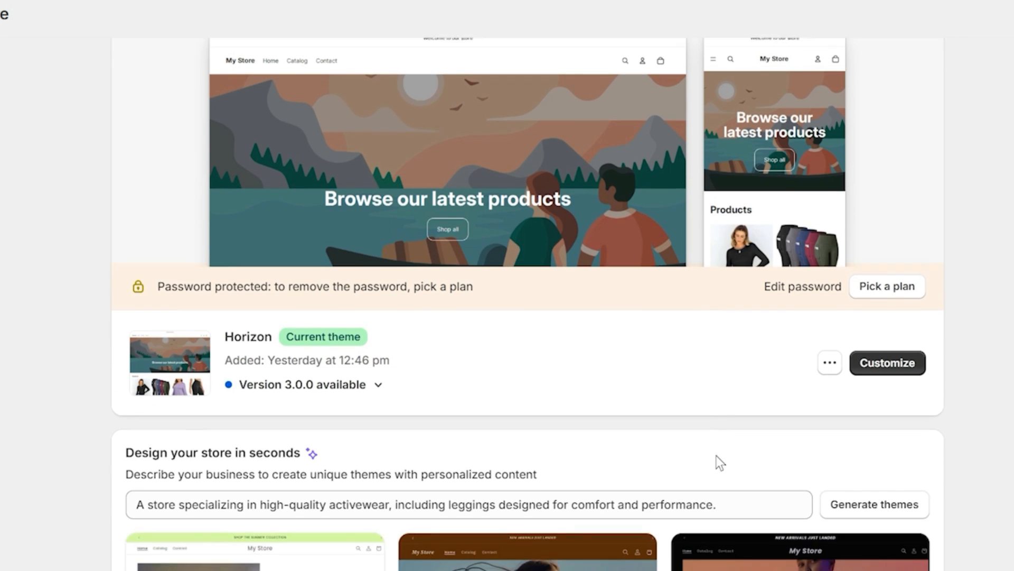
click(829, 360)
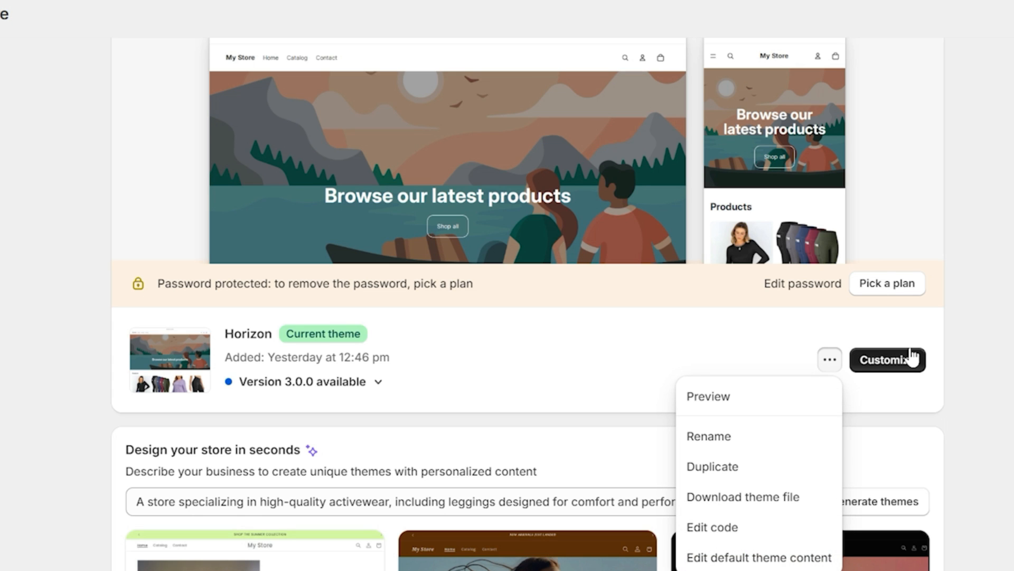
click(907, 368)
click(376, 28)
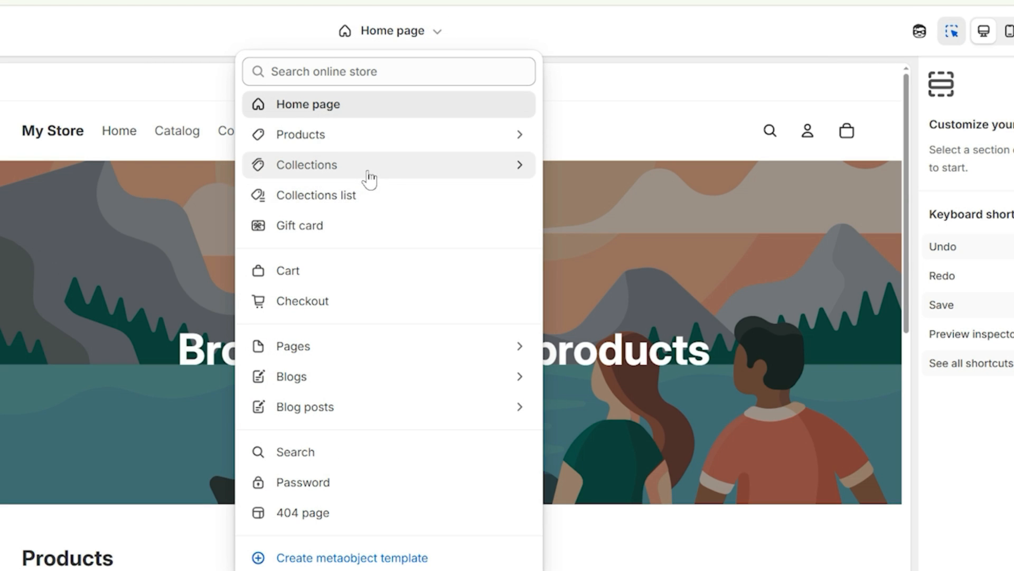
click(368, 171)
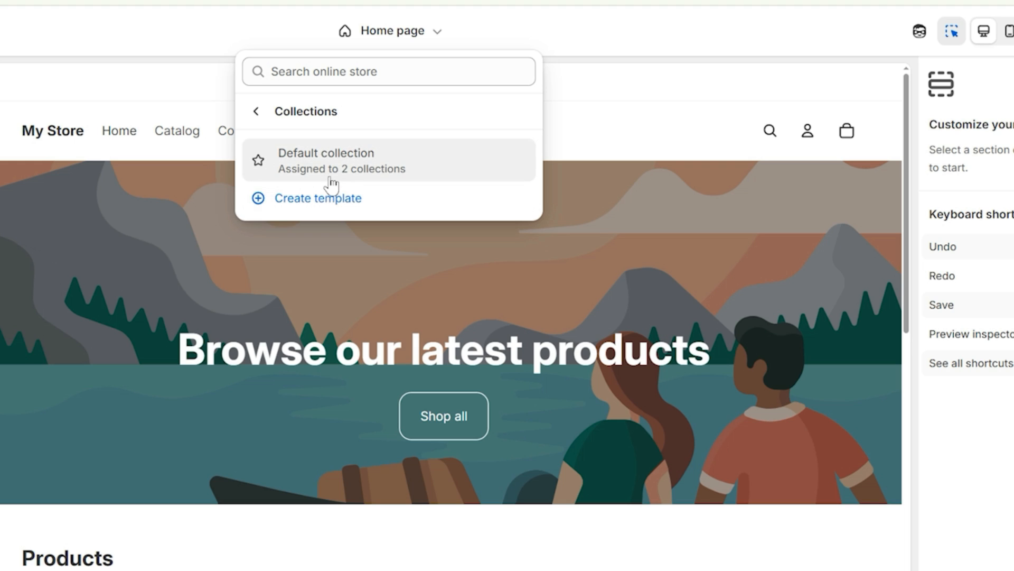
click(332, 182)
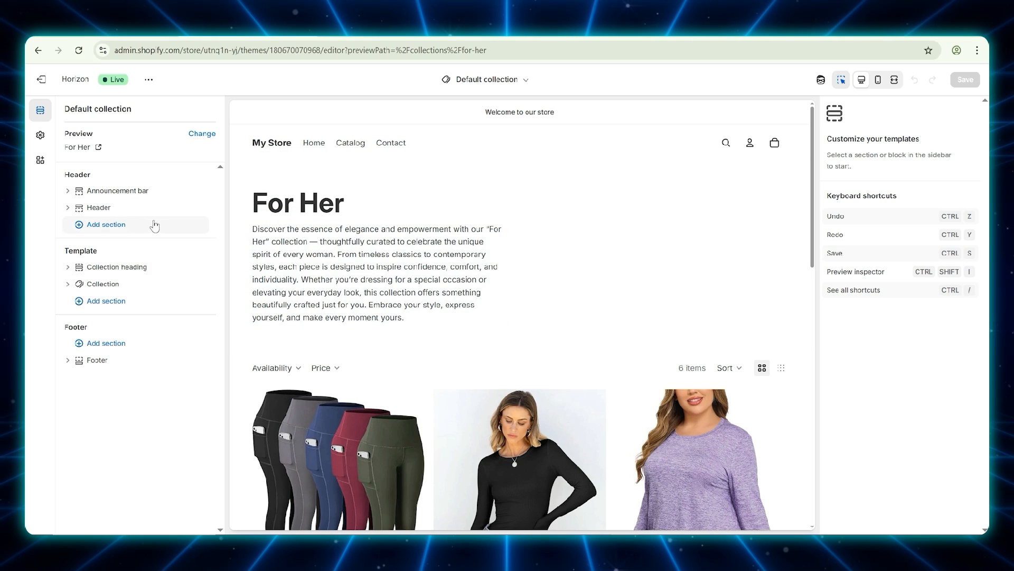
- Examine the For Her collection preview and the aspect ratio options of its product images
scroll(349, 272, down, 7)
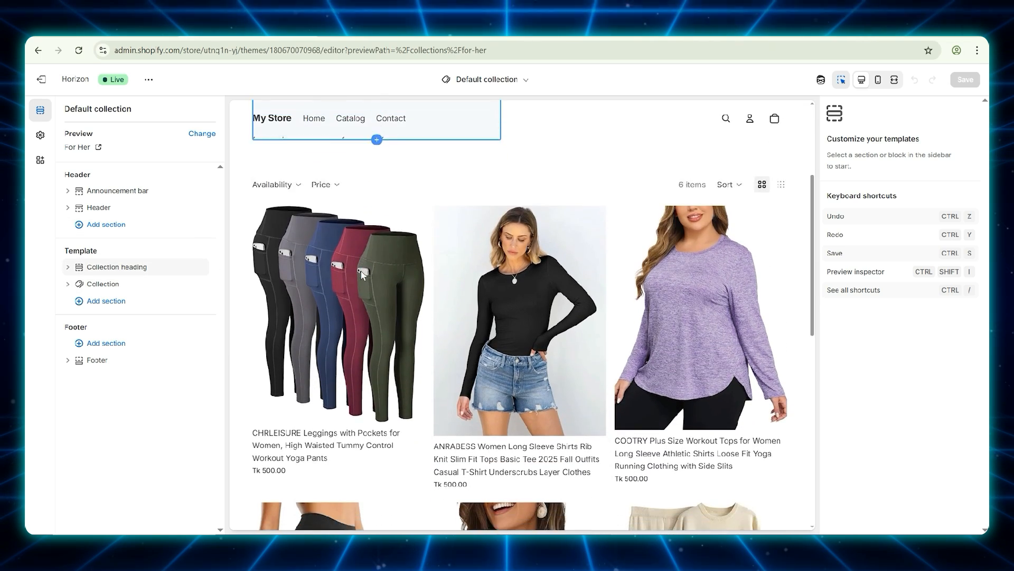
scroll(359, 271, up, 2)
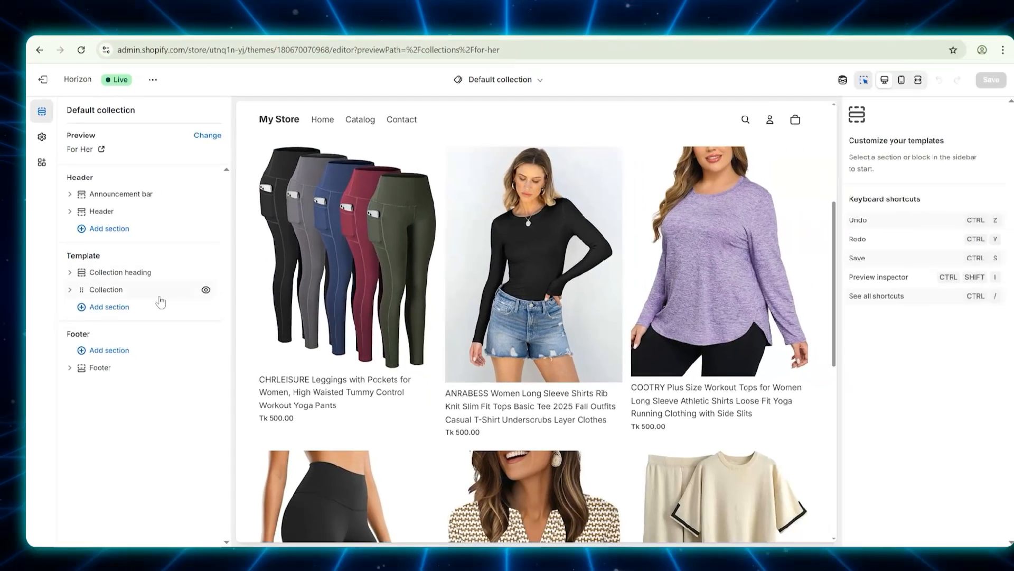
click(551, 425)
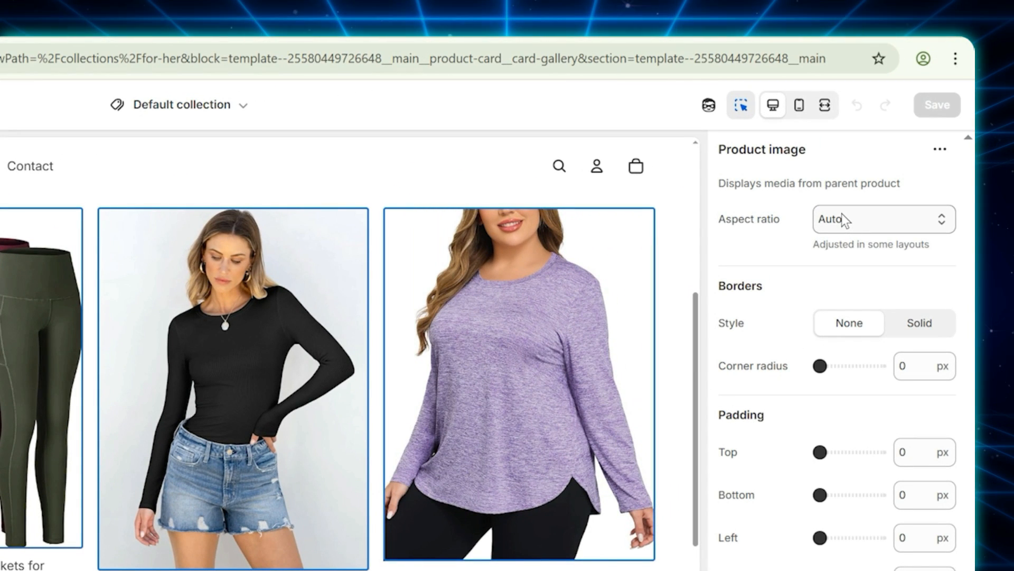
click(841, 214)
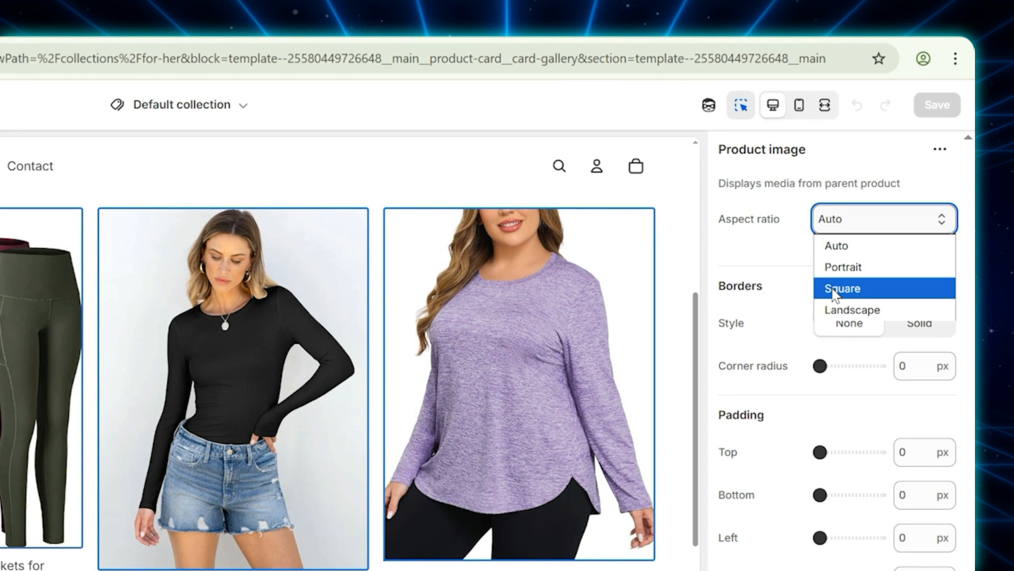
click(736, 326)
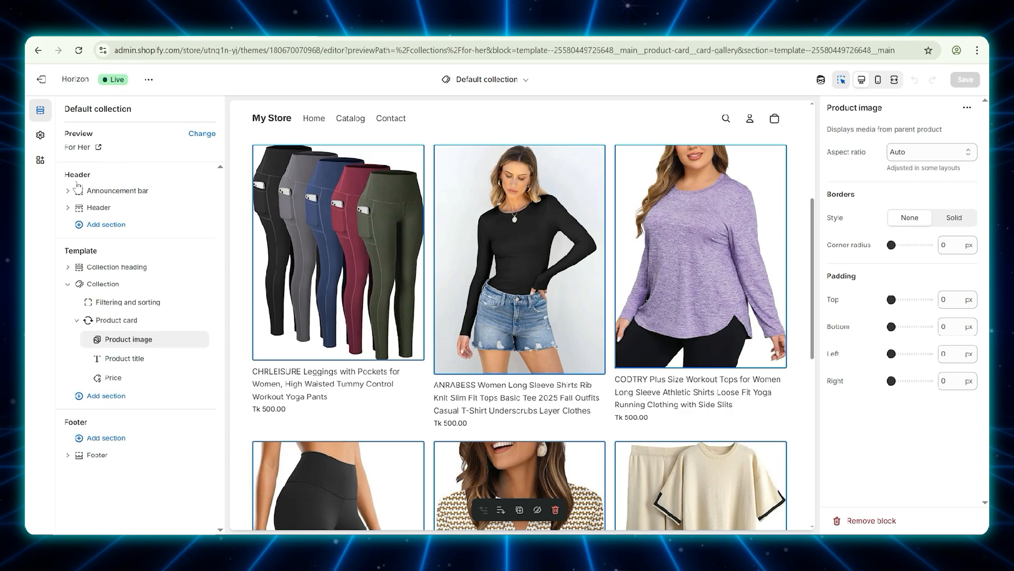
- Move the Collection section above the Collection heading, check the page preview, and save the template
scroll(404, 254, up, 3)
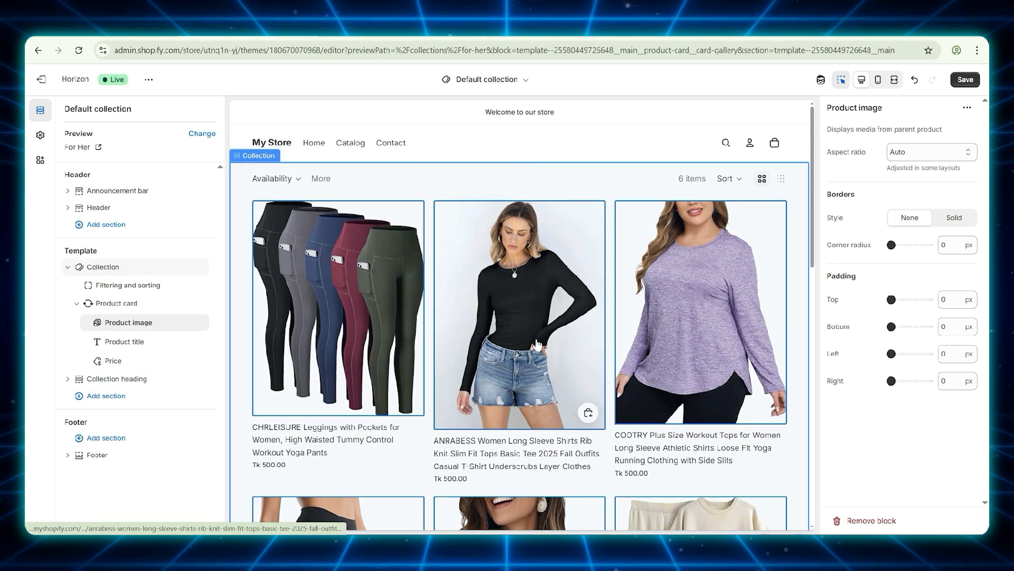
scroll(537, 344, down, 4)
scroll(537, 345, down, 8)
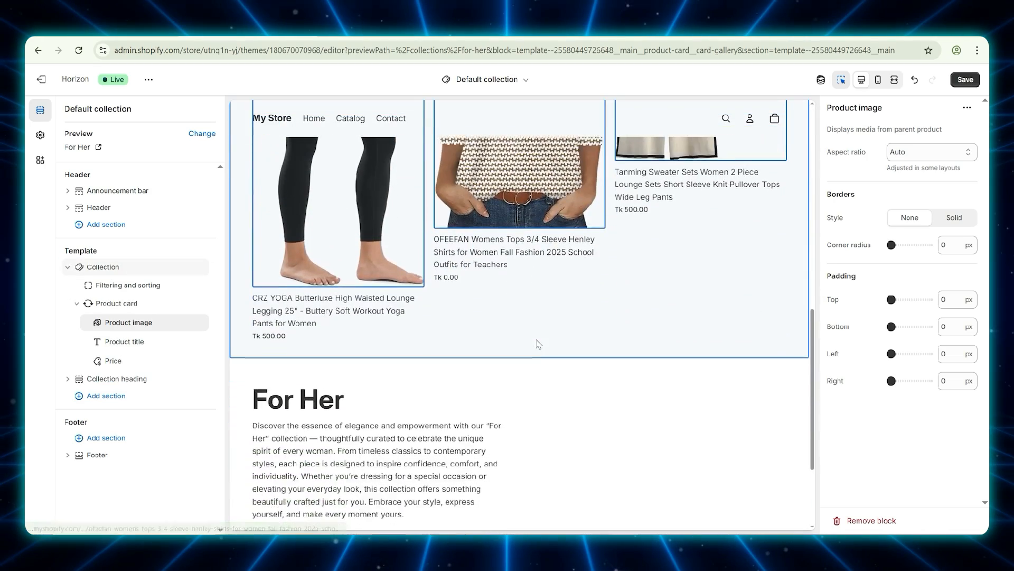
scroll(537, 345, up, 12)
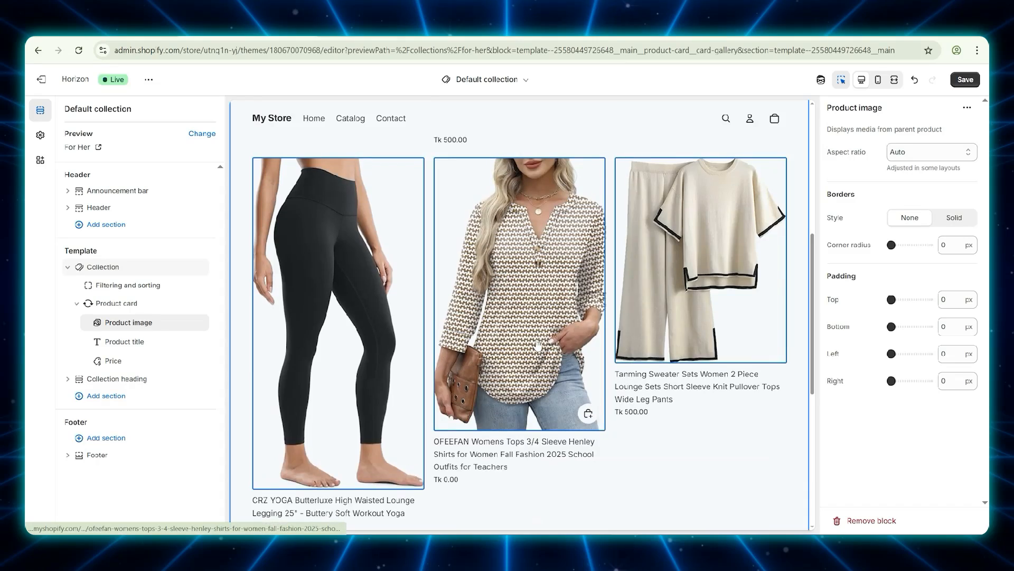
scroll(537, 344, up, 2)
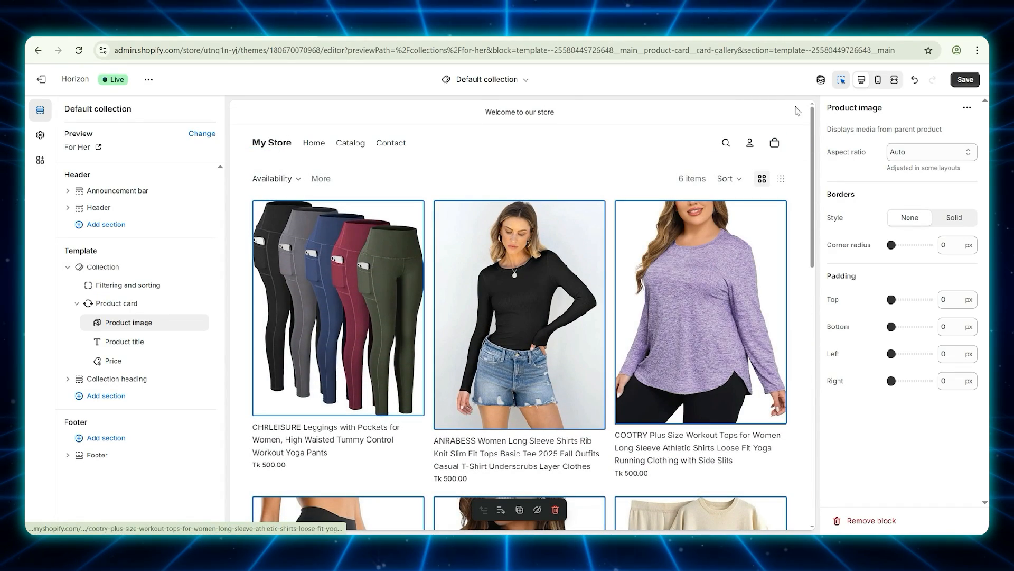
click(965, 79)
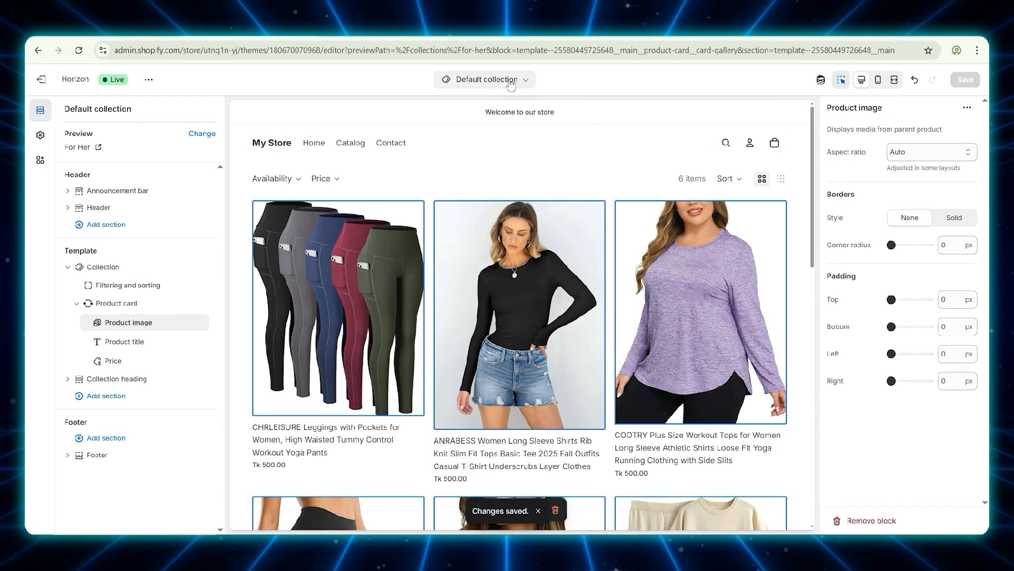
- Open the Collections list template and review how the store's collections are displayed
click(486, 80)
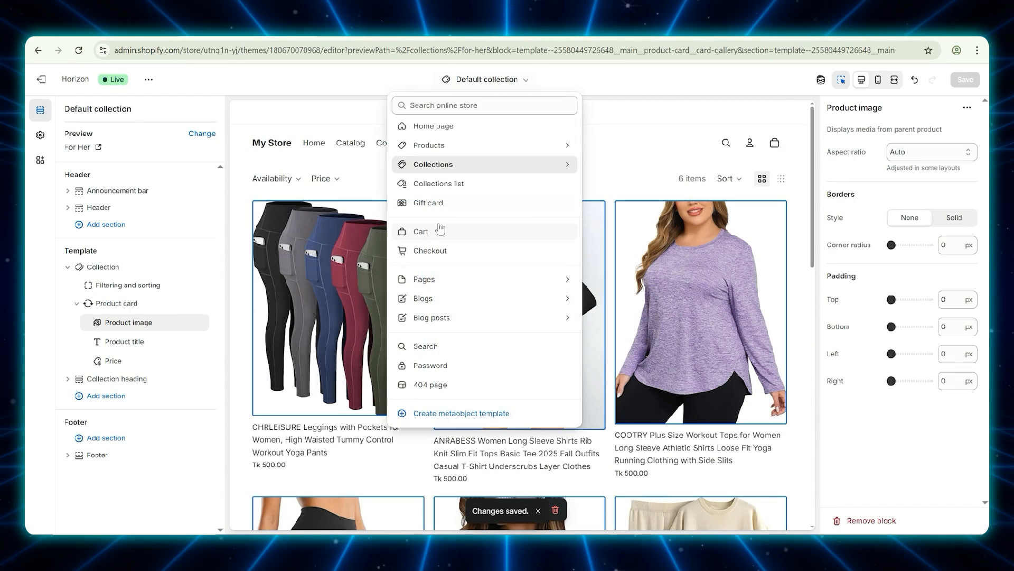
click(441, 185)
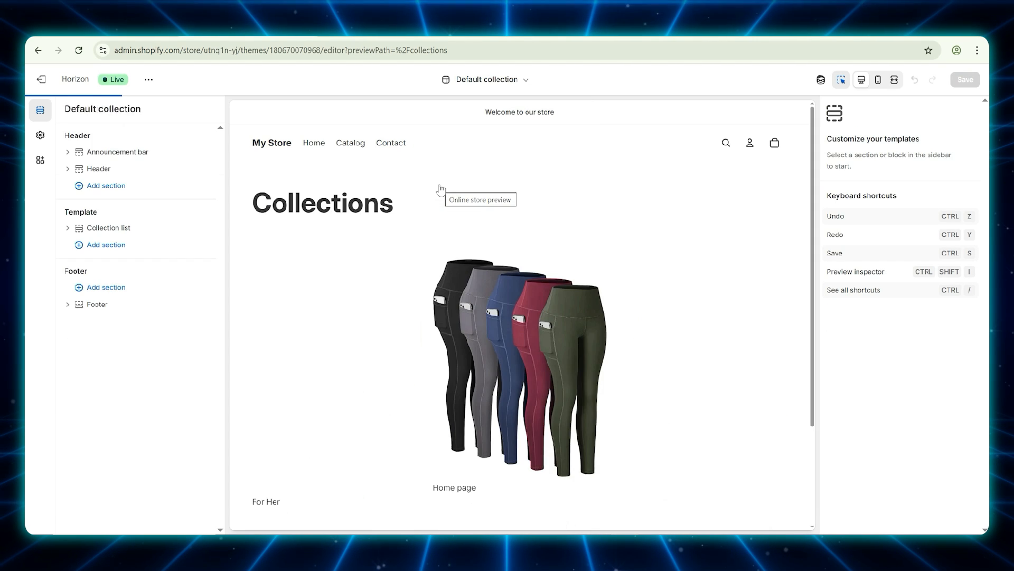
scroll(447, 232, down, 3)
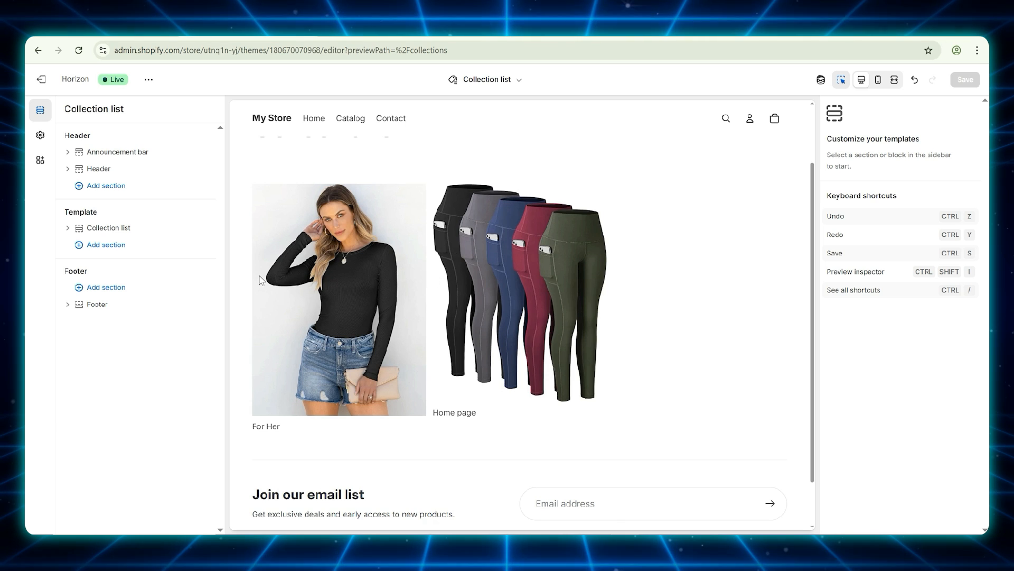
scroll(303, 321, up, 2)
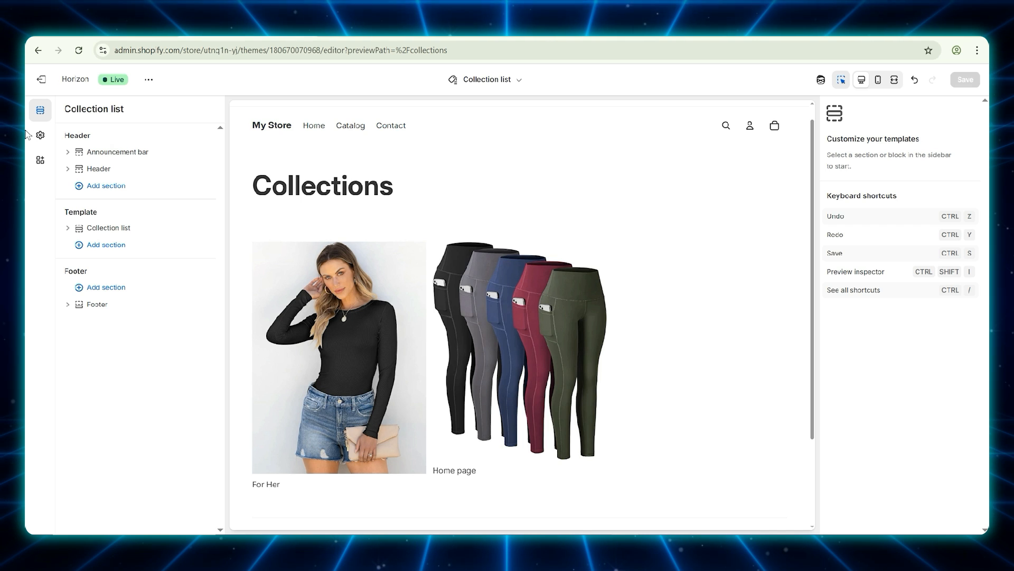
- Switch the theme editor to the Home page template and go to its sections below the header
click(485, 79)
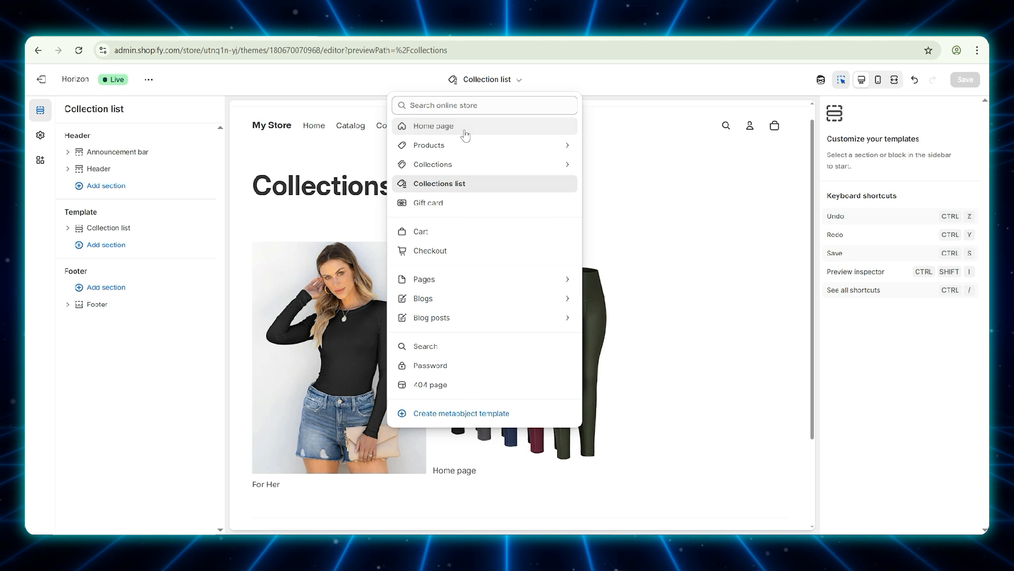
click(465, 133)
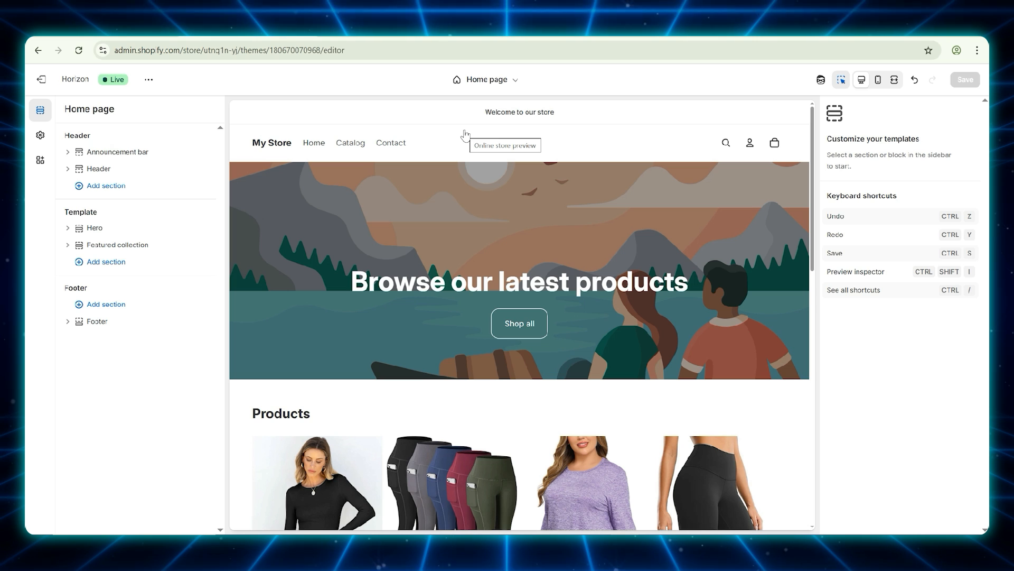
scroll(375, 254, down, 1)
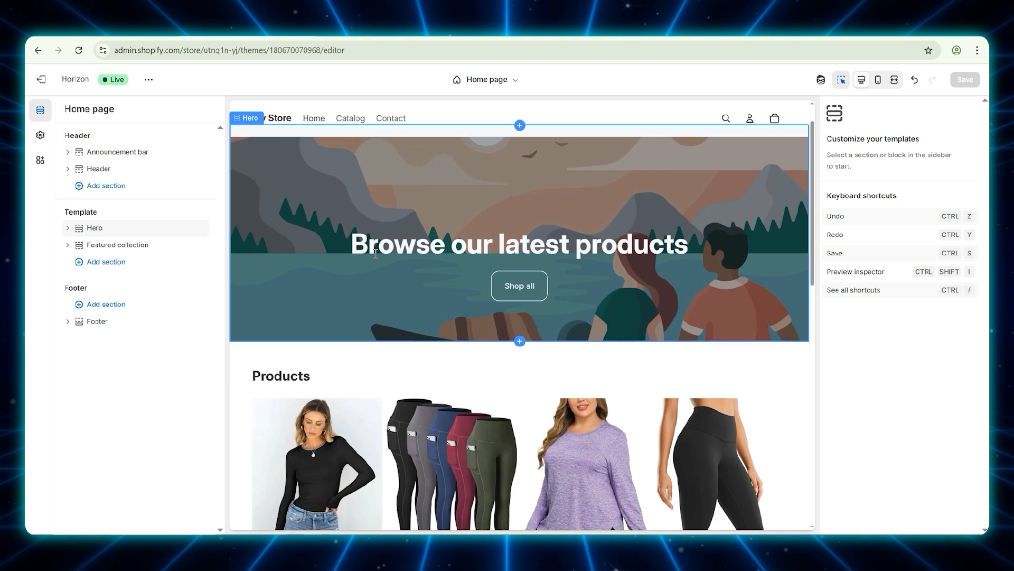
- Open the Featured collection section of the Home page and review its products in the preview
click(101, 246)
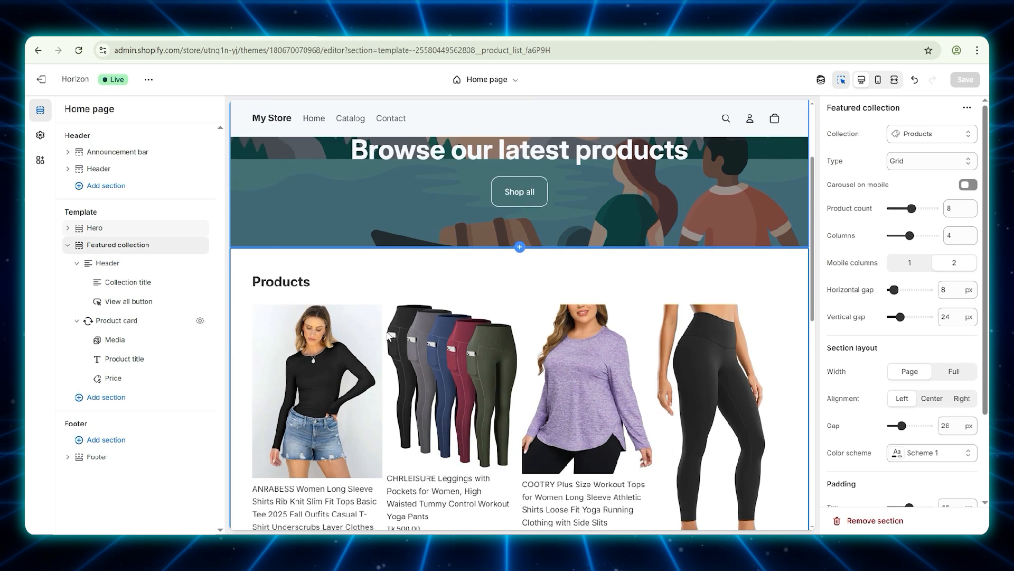
scroll(389, 336, down, 6)
scroll(387, 336, up, 1)
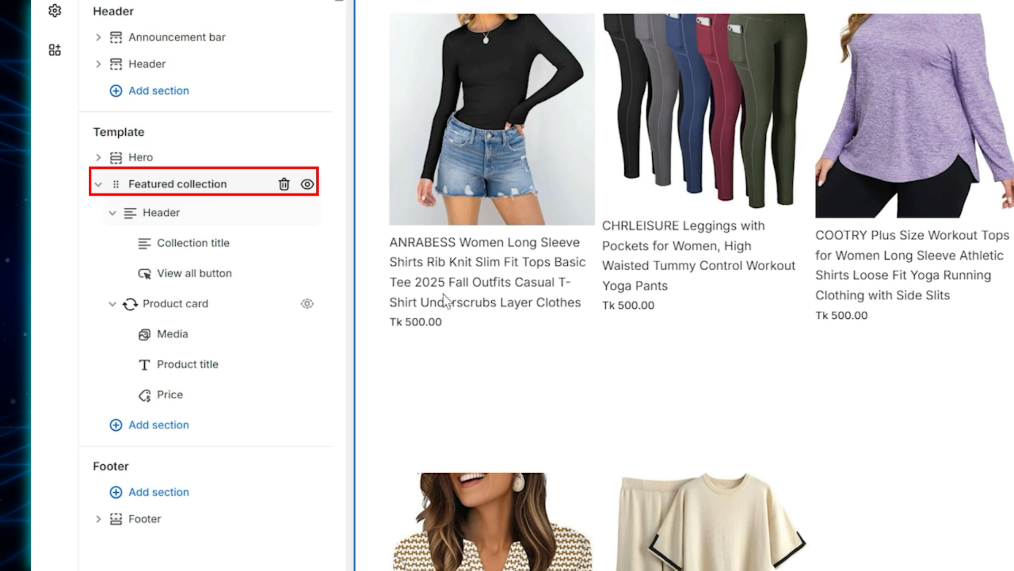
scroll(553, 290, up, 5)
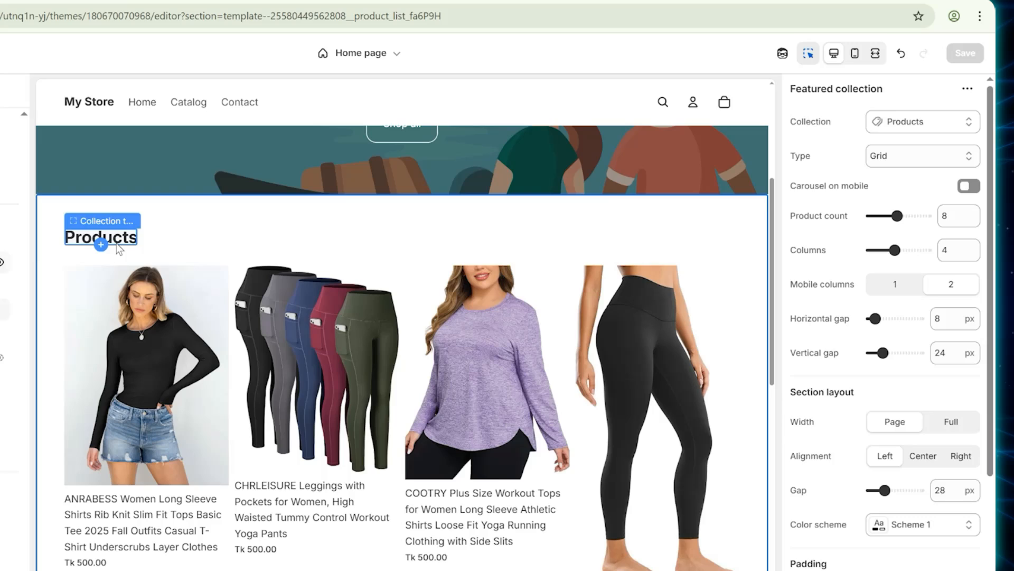
- Replace the dynamic Title in the Featured collection's Collection title block with the text "Women"
click(427, 153)
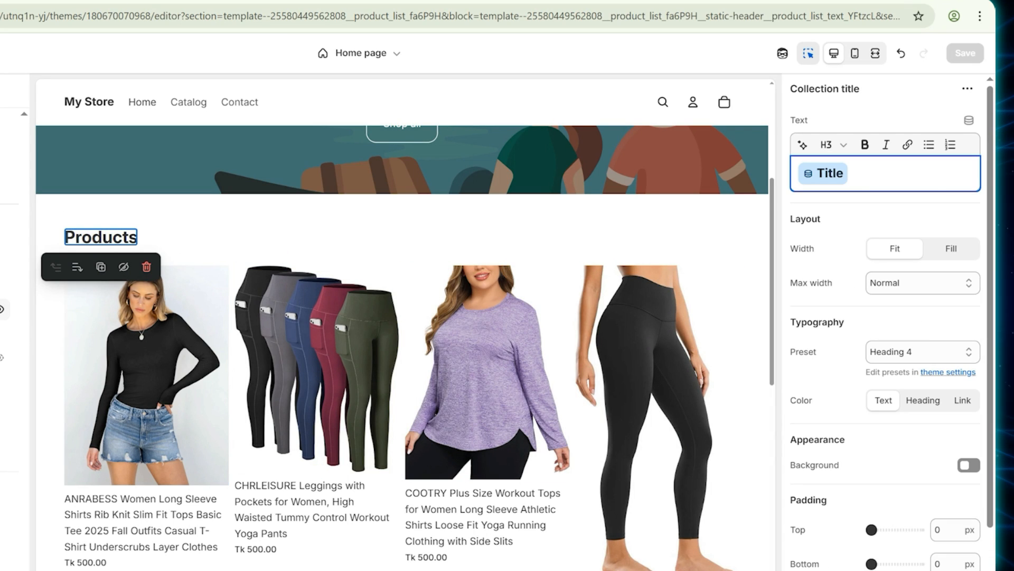
scroll(171, 377, down, 1)
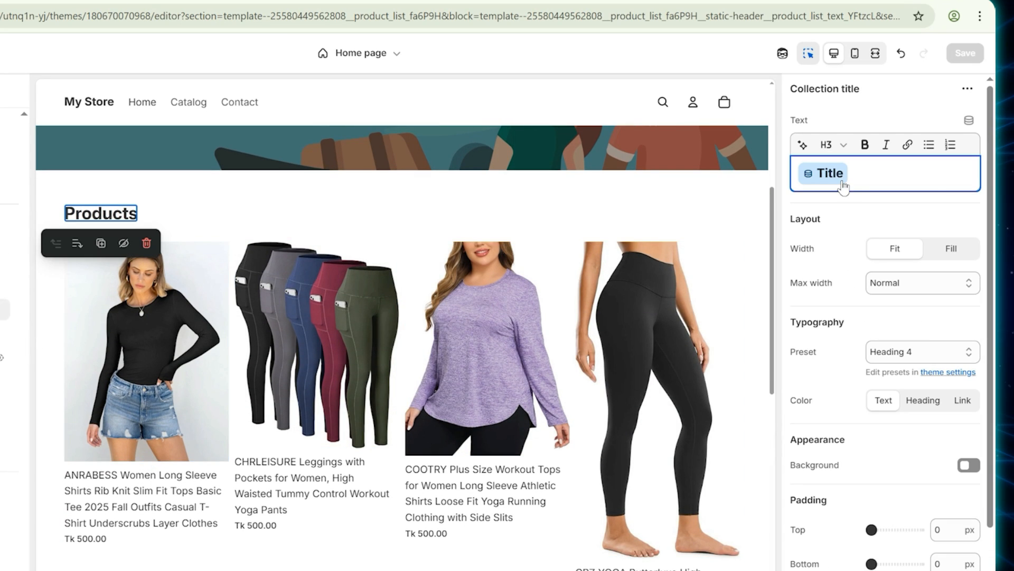
click(877, 166)
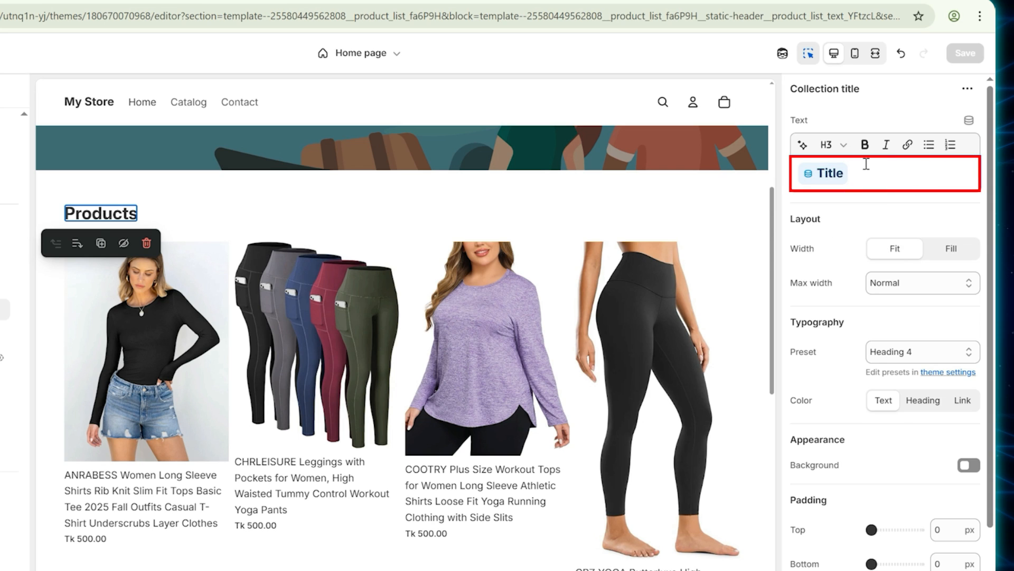
text(Women)
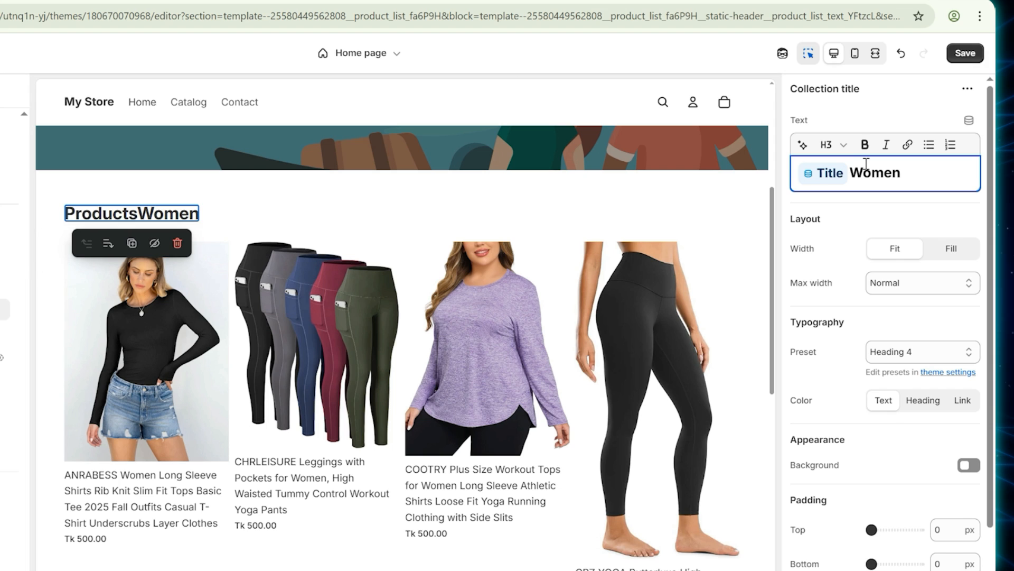
key(BackSpace)
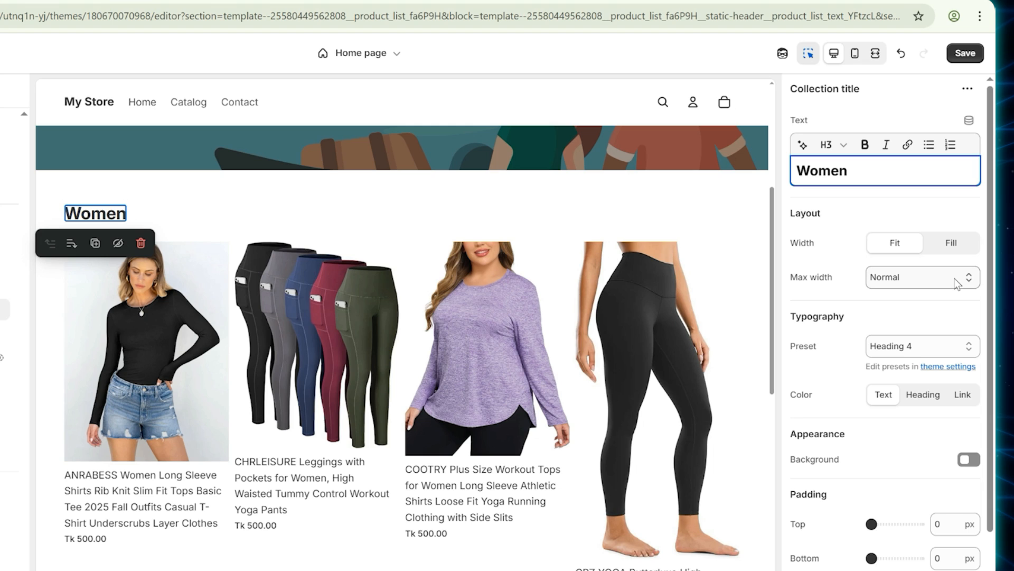
- Set the collection title's typography preset to Heading 1 and enable its background
scroll(958, 285, down, 1)
click(906, 295)
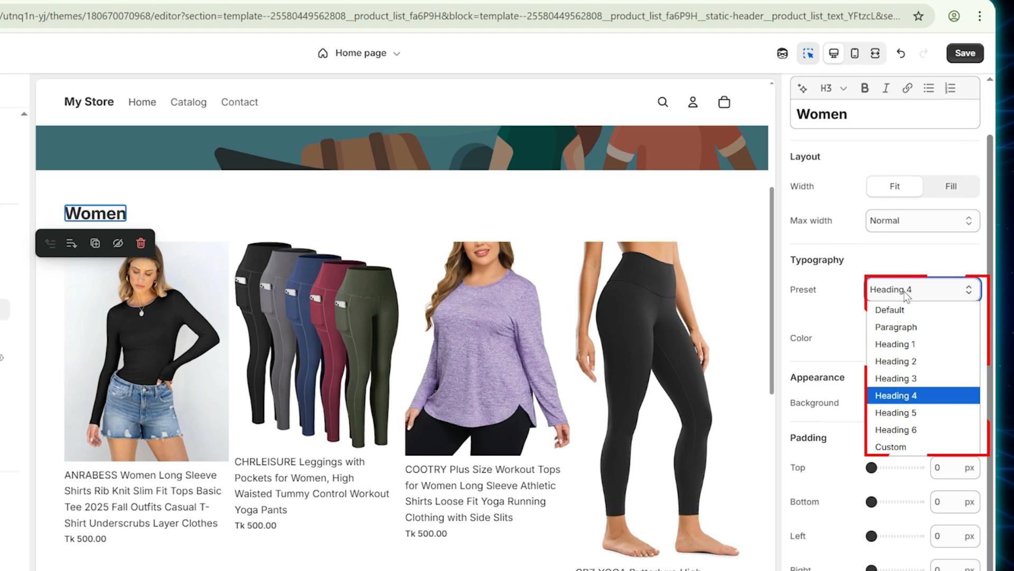
click(914, 344)
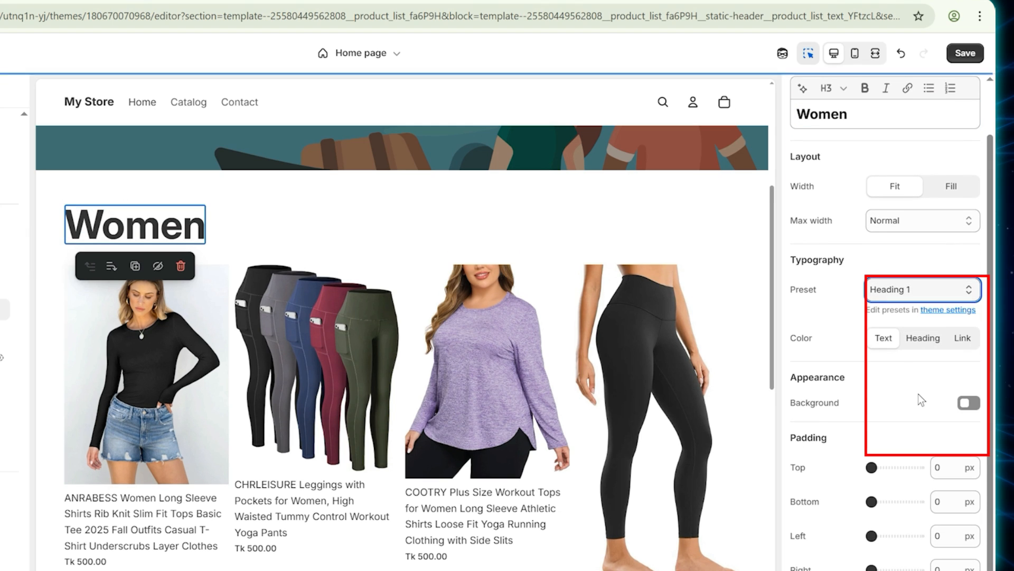
click(968, 404)
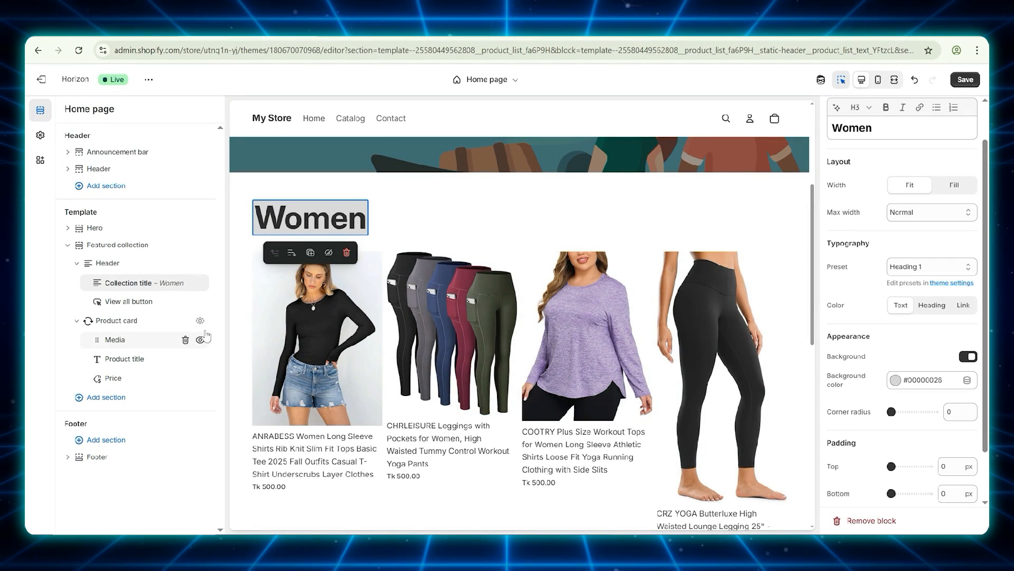
- Check the featured products and restyled title in the Home page preview, and save the template changes
scroll(364, 386, down, 1)
scroll(365, 386, down, 6)
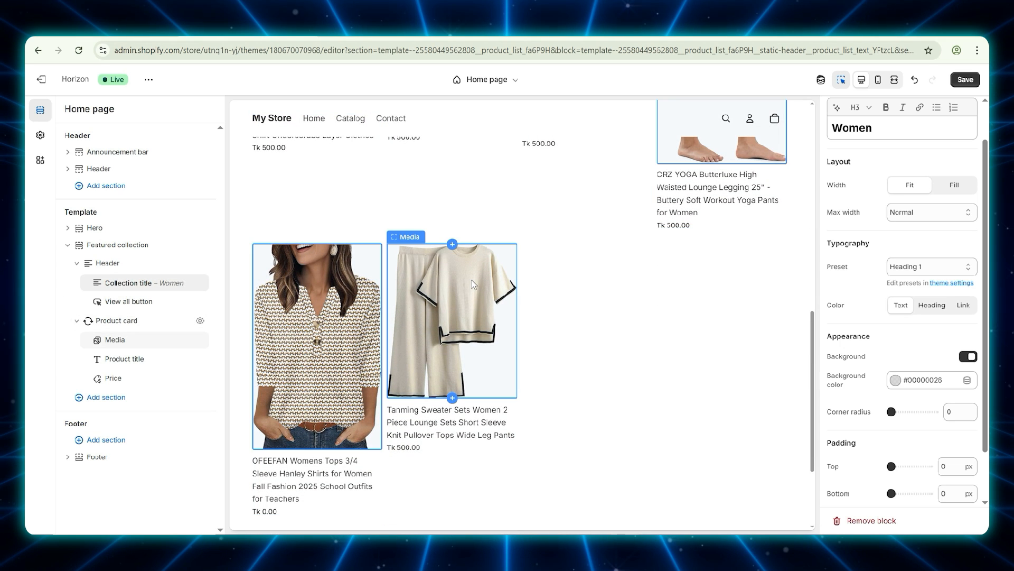
scroll(474, 284, up, 2)
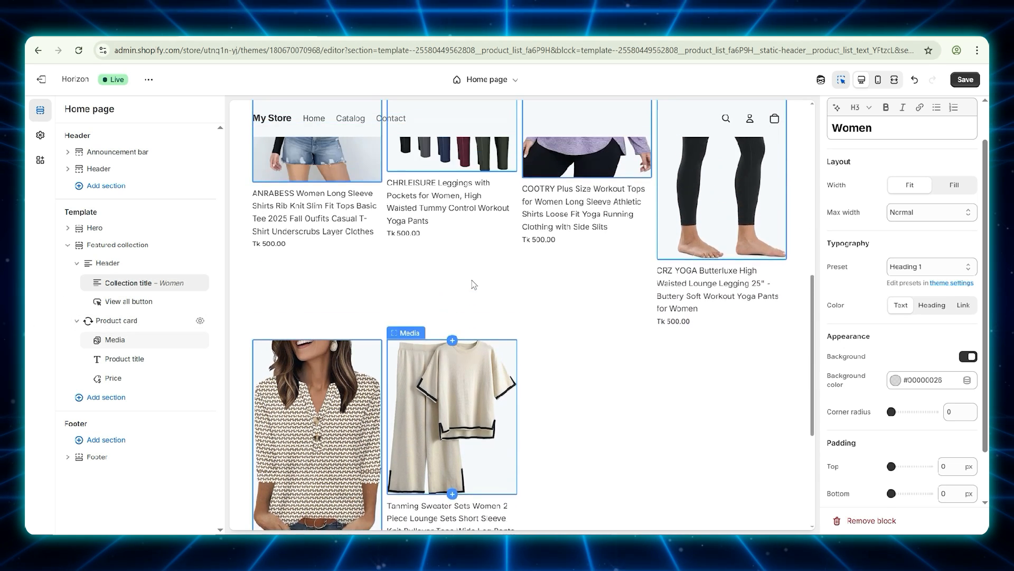
scroll(474, 284, up, 6)
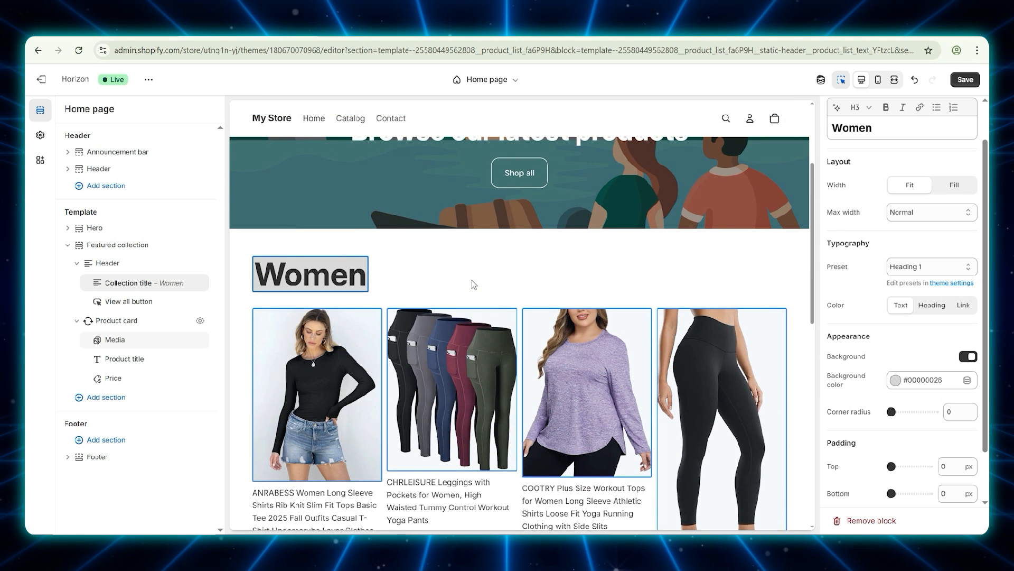
scroll(474, 284, up, 2)
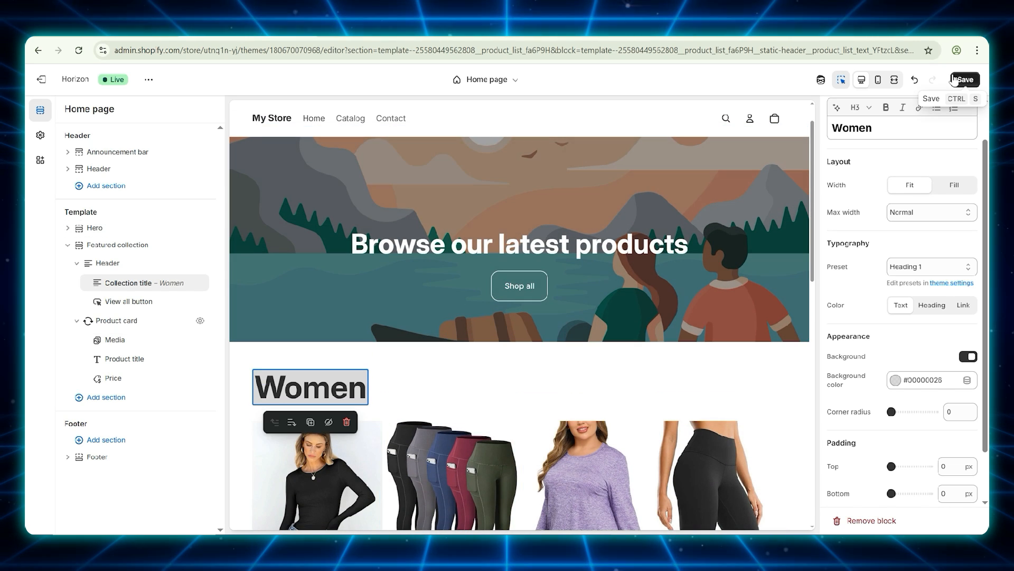
click(954, 79)
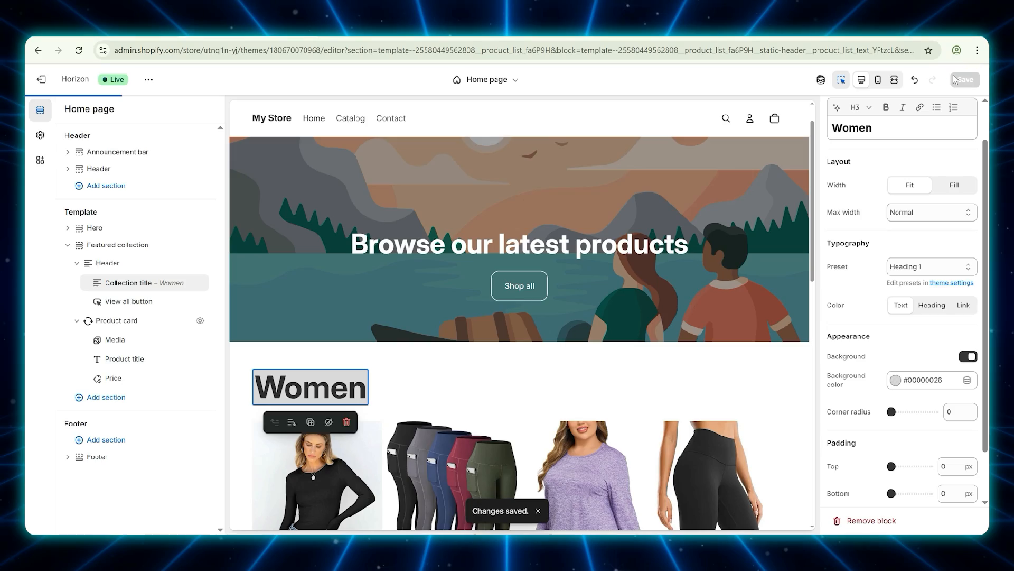